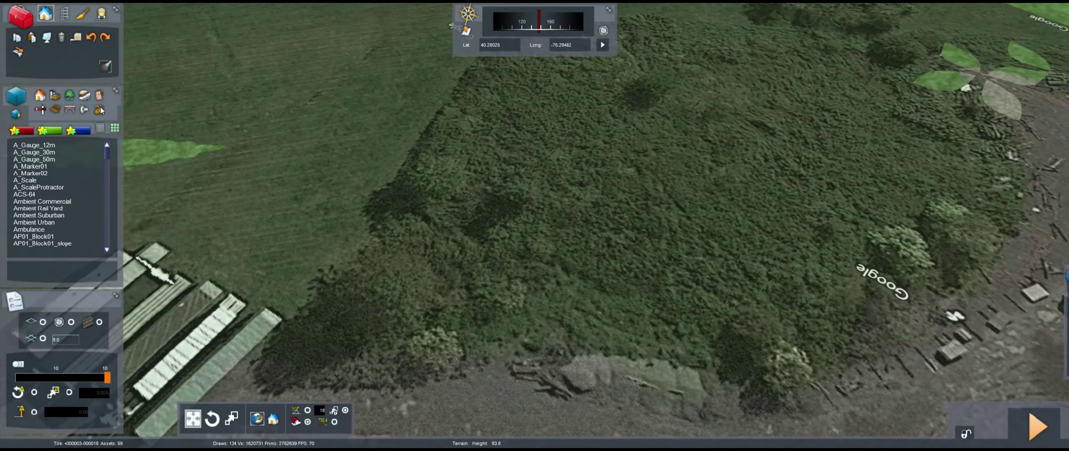
# Start an irregular asset block outline at the wooded patch's corner beside the parked trailers, tracing its edge along the gravel
pyautogui.scroll(-10, 51, 222)
pyautogui.scroll(-5, 51, 223)
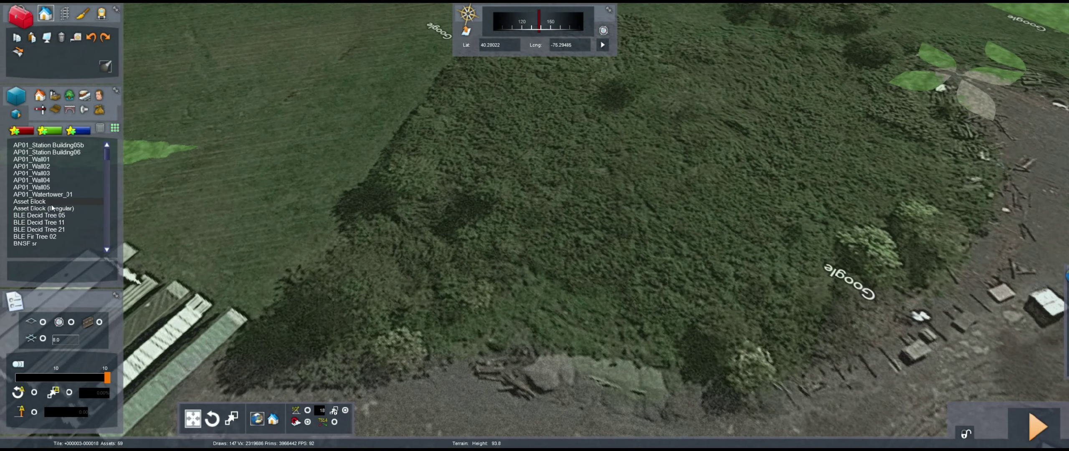
pyautogui.click(318, 271)
pyautogui.click(273, 336)
pyautogui.click(303, 369)
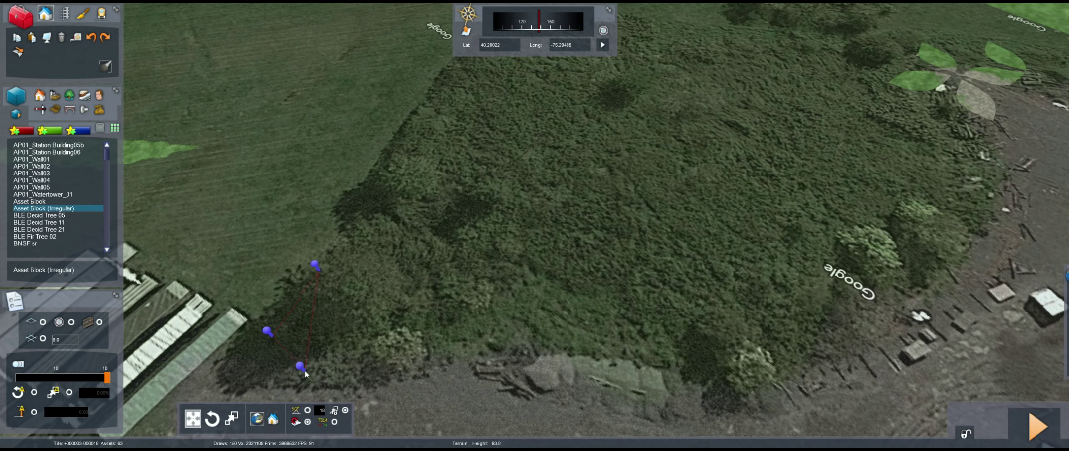
pyautogui.click(436, 359)
pyautogui.click(527, 343)
pyautogui.click(554, 342)
pyautogui.click(642, 356)
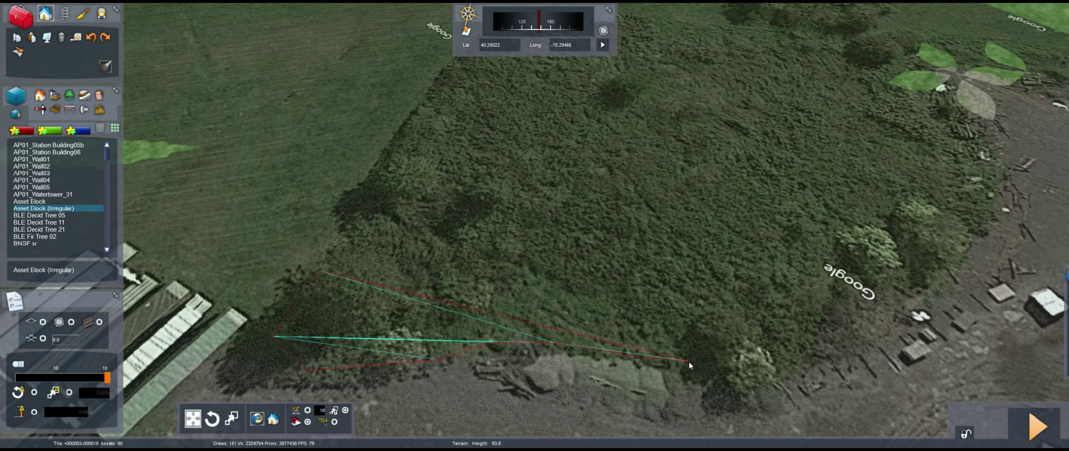
# Extend the block outline around the wooded patch's curved gravel edge, past the concrete blocks to the log piles
pyautogui.click(805, 369)
pyautogui.click(845, 343)
pyautogui.press('Right')
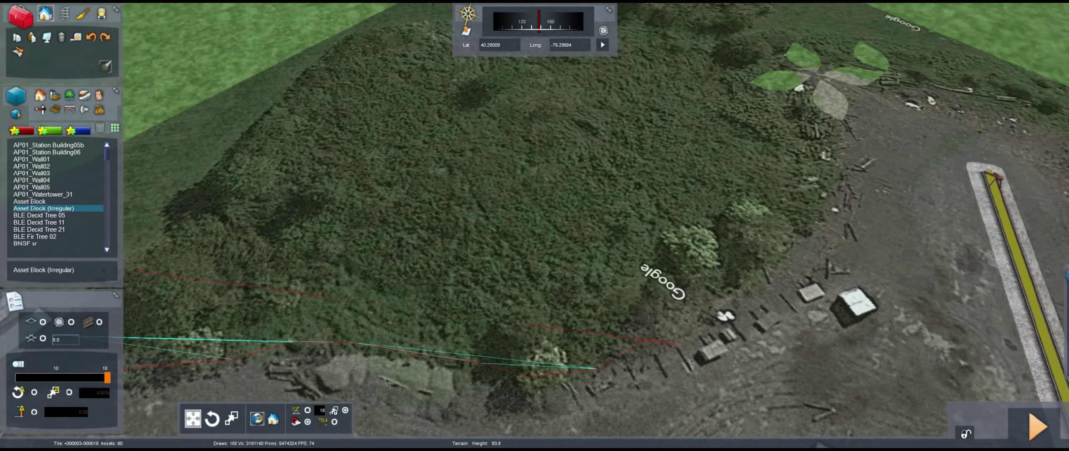
pyautogui.moveTo(710, 318); pyautogui.dragTo(596, 293, button='right')
pyautogui.click(769, 254)
pyautogui.click(841, 210)
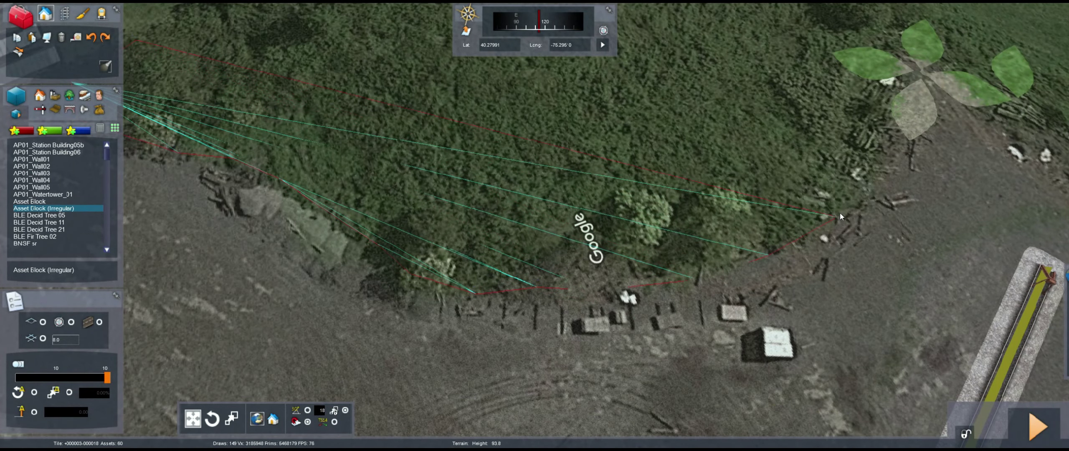
pyautogui.click(891, 150)
pyautogui.press('Right')
pyautogui.moveTo(891, 150); pyautogui.dragTo(618, 217, button='right')
pyautogui.click(595, 219)
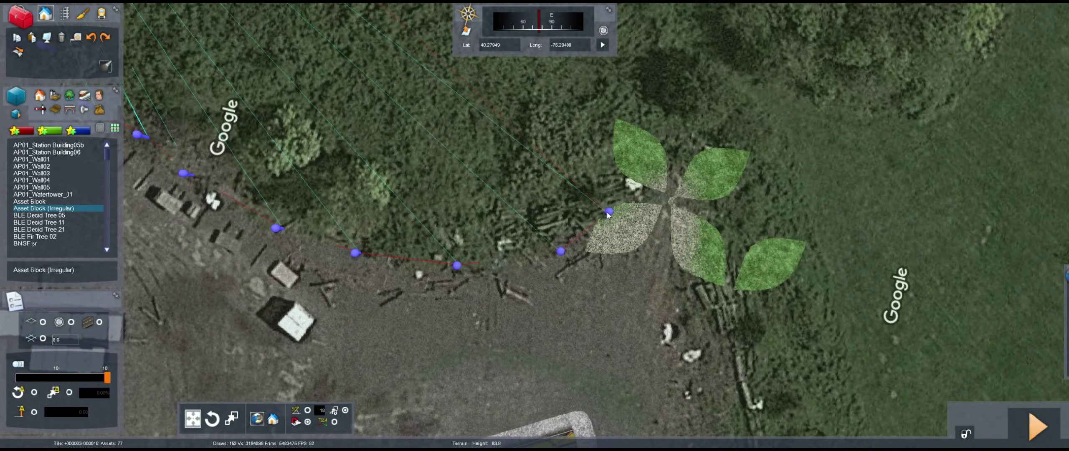
# Carry the outline around the rounded clump of trees and along the field boundary to the wooded patch's far corner
pyautogui.moveTo(684, 159); pyautogui.dragTo(557, 235, button='right')
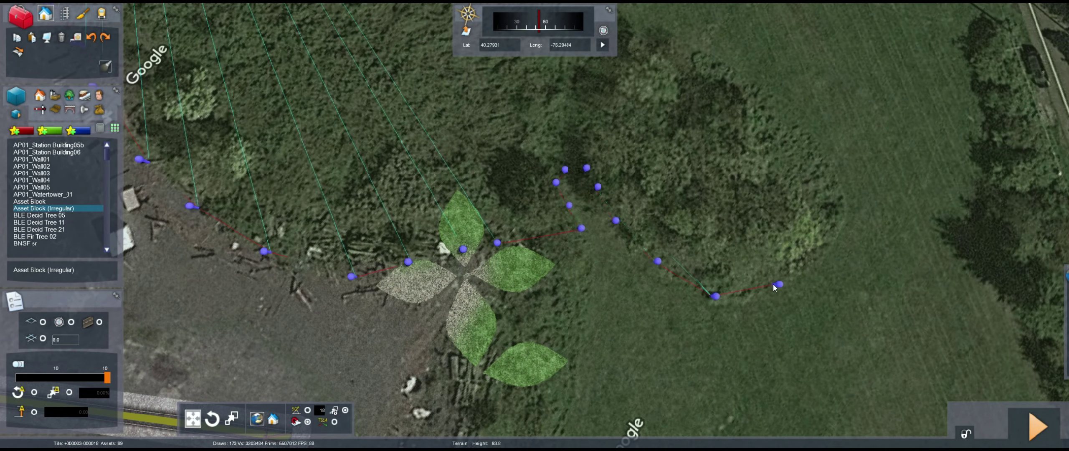
pyautogui.moveTo(816, 133); pyautogui.dragTo(394, 269, button='right')
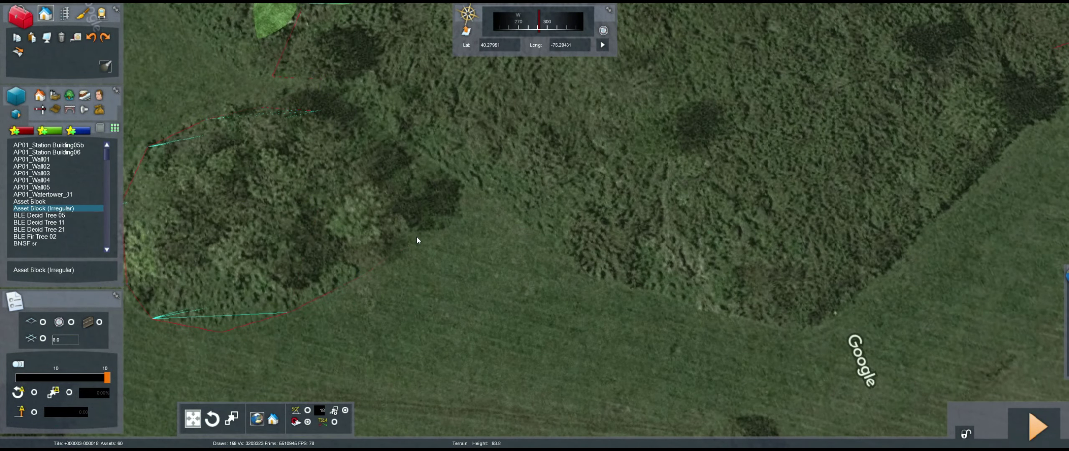
pyautogui.click(459, 180)
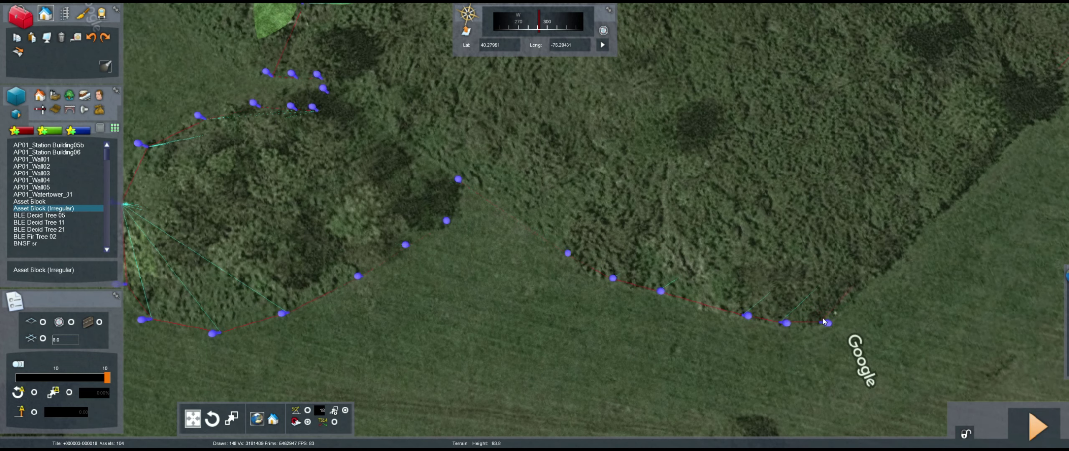
# Trace the wooded patch's straight field edge back to the trailers and finish the asset block
pyautogui.moveTo(857, 290); pyautogui.dragTo(738, 289, button='right')
pyautogui.press('Right')
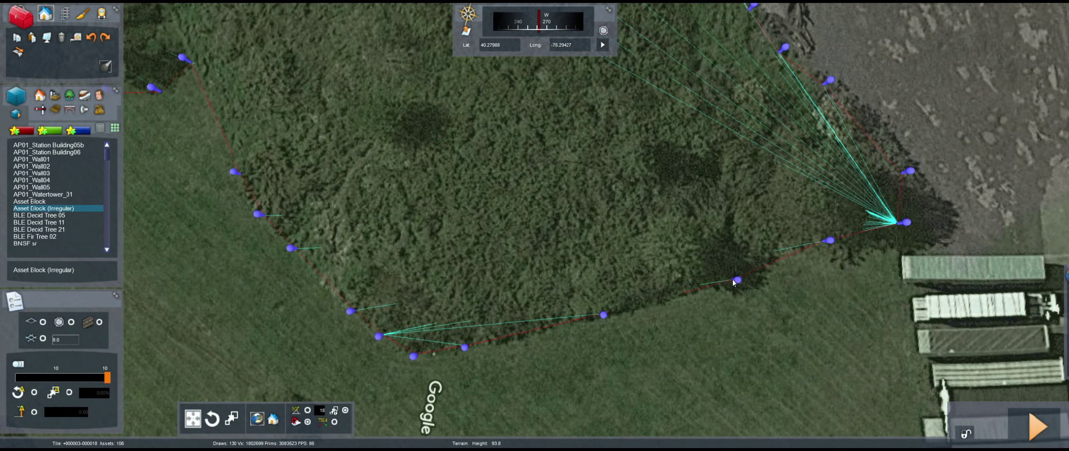
pyautogui.click(788, 251)
pyautogui.moveTo(788, 250); pyautogui.dragTo(596, 354, button='right')
pyautogui.press('Down')
pyautogui.doubleClick(596, 354)
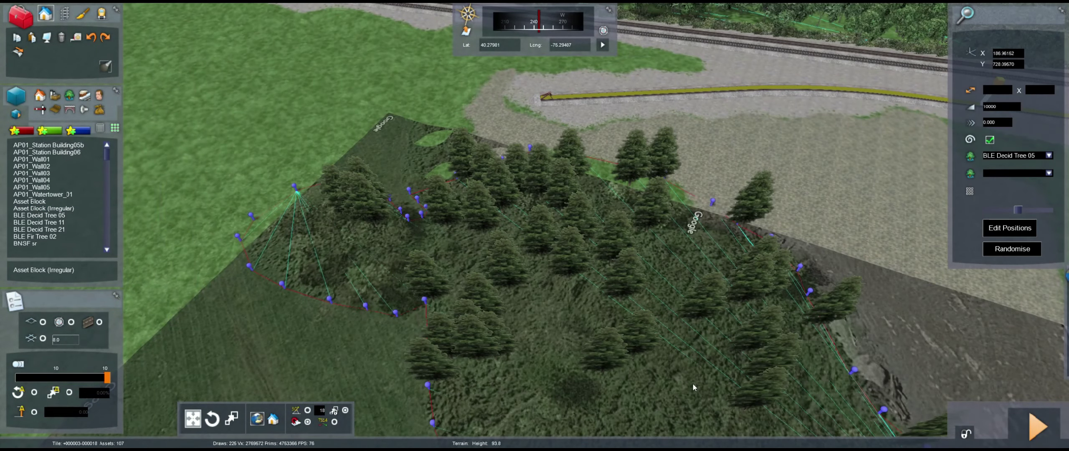
# Set the wooded patch block's first asset to PC Grass Cluster
pyautogui.click(1049, 156)
pyautogui.scroll(-5, 1017, 200)
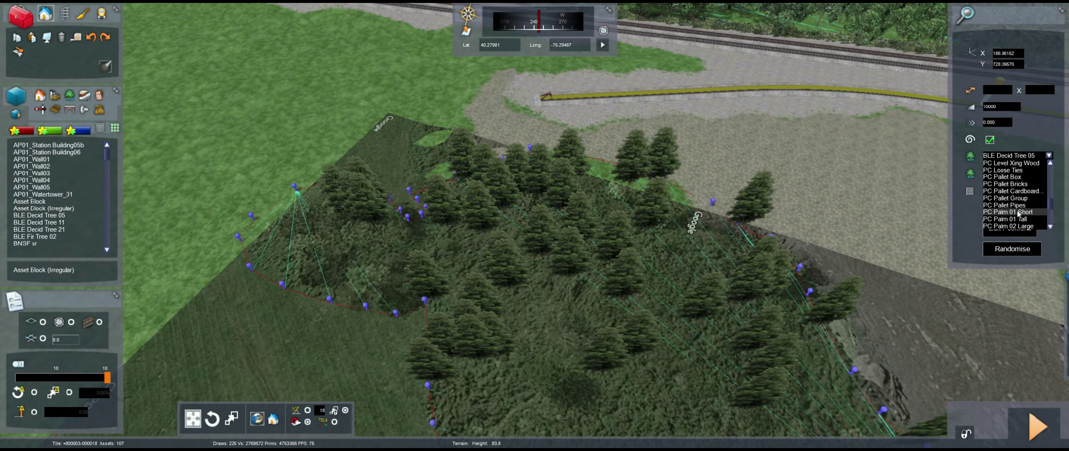
pyautogui.scroll(2, 1018, 213)
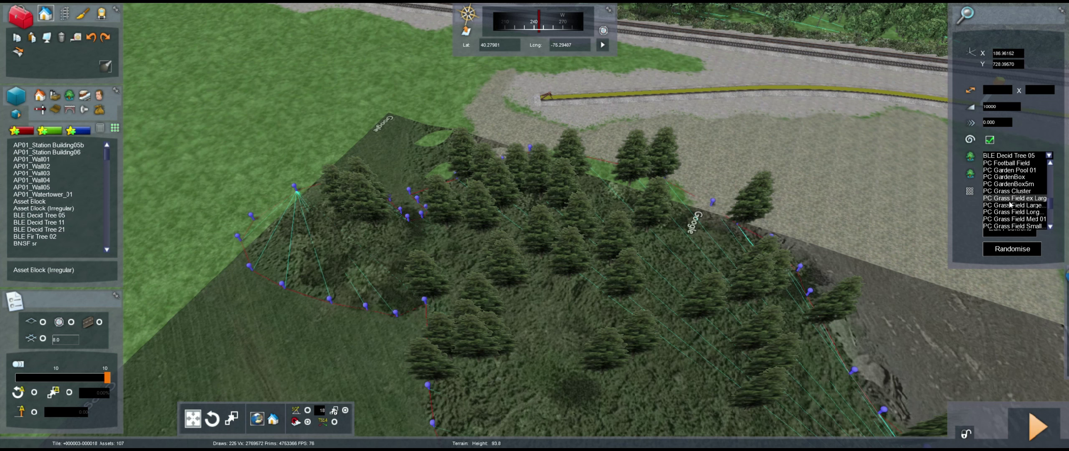
pyautogui.click(1010, 191)
# Set the block's second asset to PC Grass Snakeweed and increase its planting density
pyautogui.click(1049, 173)
pyautogui.moveTo(1050, 189); pyautogui.dragTo(1047, 228)
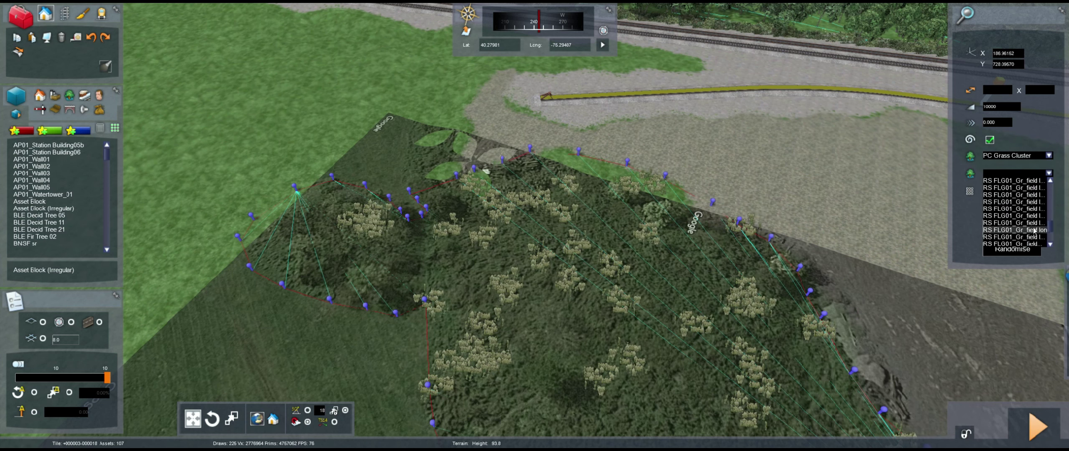
pyautogui.scroll(6, 1033, 231)
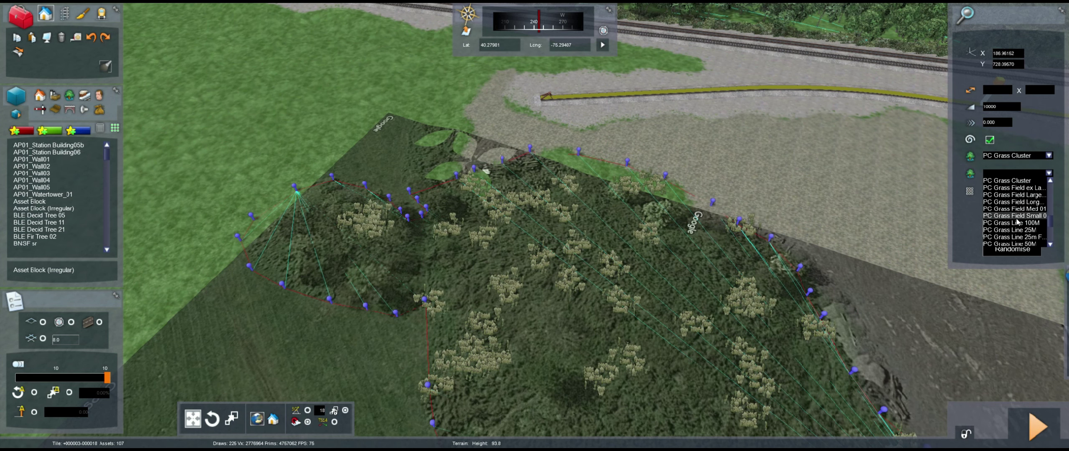
pyautogui.click(1014, 230)
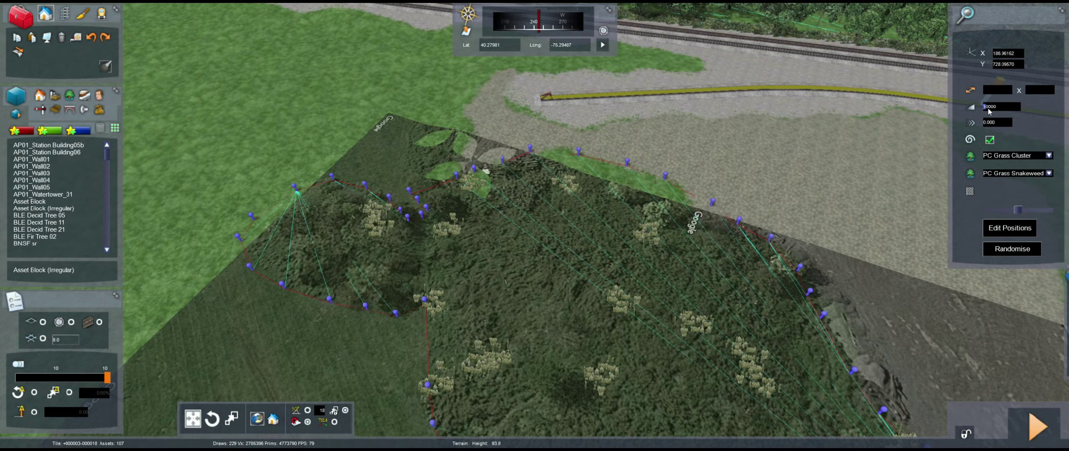
pyautogui.press('Return')
# Start a second irregular asset block beside the trackside steps and outline the brush bordering the round clearing
pyautogui.moveTo(758, 267); pyautogui.dragTo(111, 203, button='right')
pyautogui.click(624, 407)
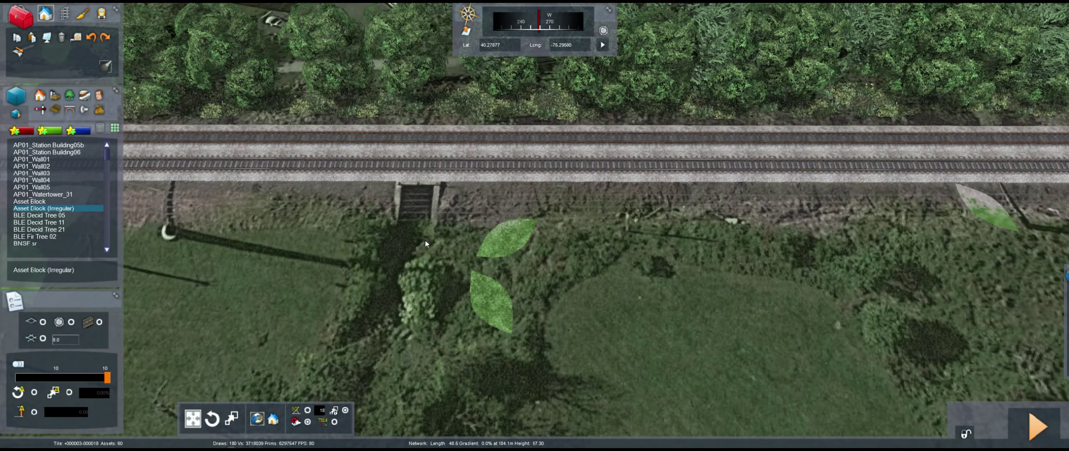
pyautogui.press('Down')
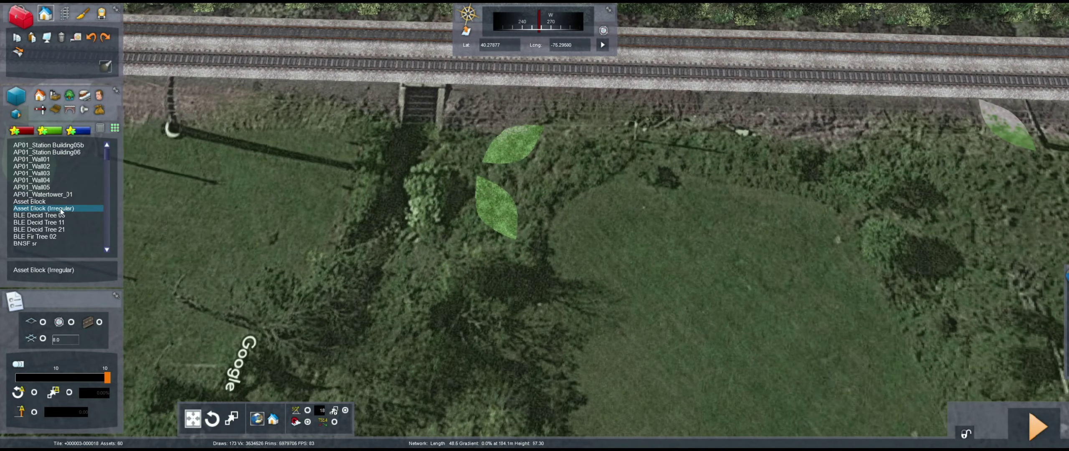
pyautogui.moveTo(429, 150); pyautogui.dragTo(429, 245)
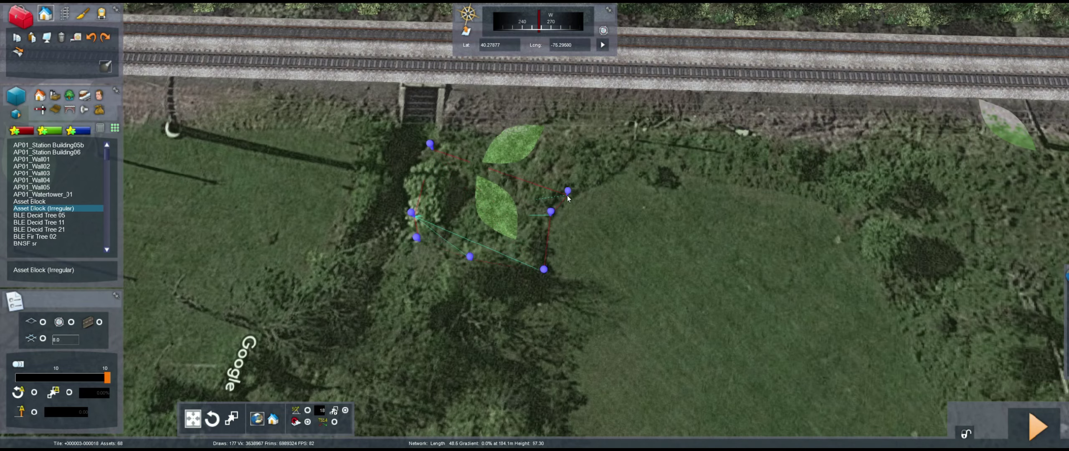
pyautogui.click(875, 264)
# Extend the second block's outline along the clearing's edge to meet the grass already planted in the first block
pyautogui.press('Right')
pyautogui.scroll(3, 625, 256)
pyautogui.click(592, 209)
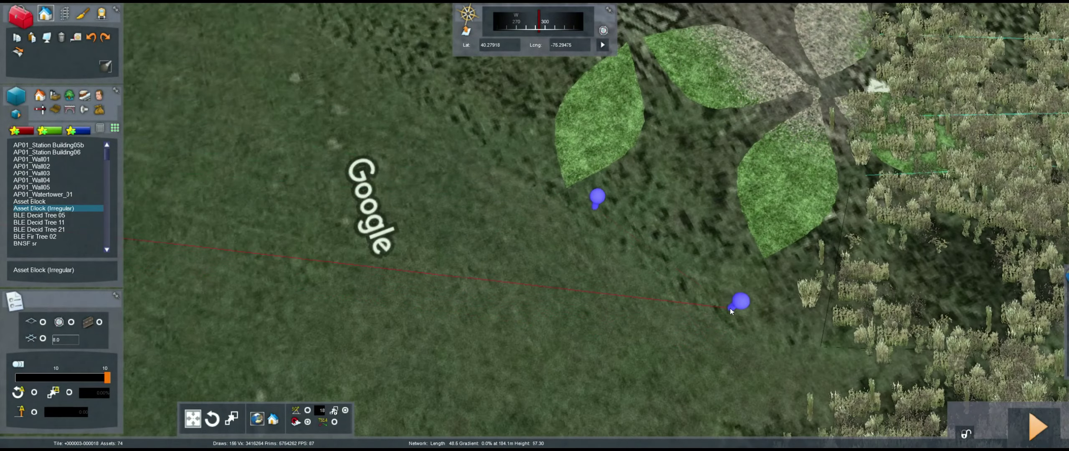
pyautogui.click(730, 307)
pyautogui.click(826, 344)
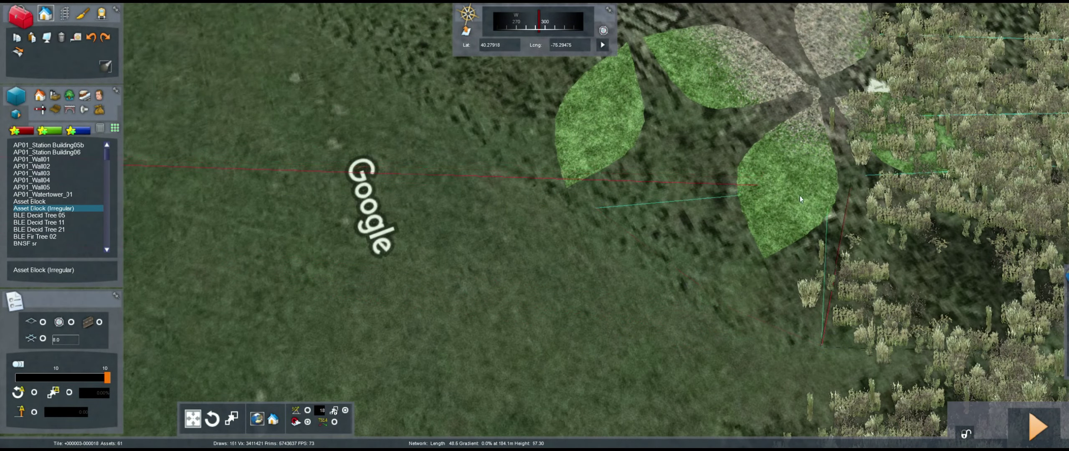
# Continue the second block's outline along the row of logs at the edge of the gravel yard
pyautogui.moveTo(800, 195); pyautogui.dragTo(549, 244, button='right')
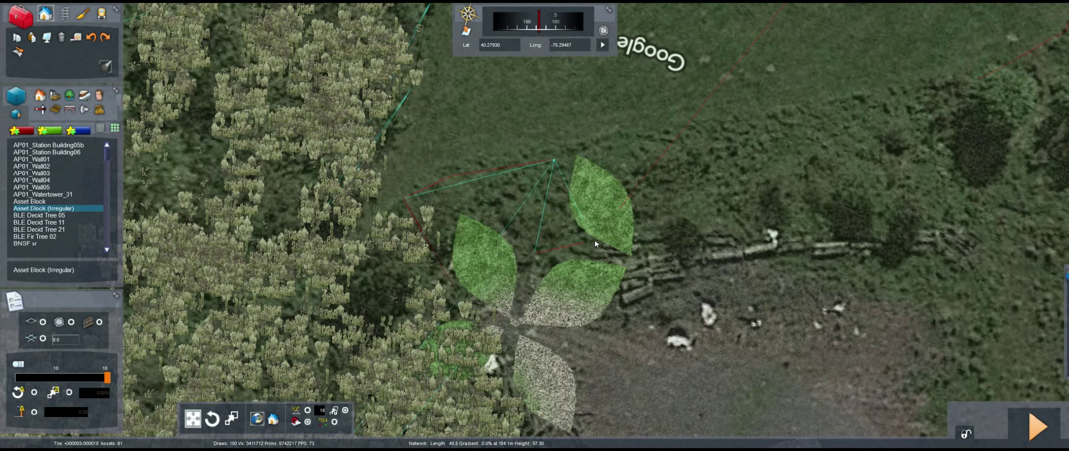
pyautogui.press('Right')
pyautogui.click(639, 227)
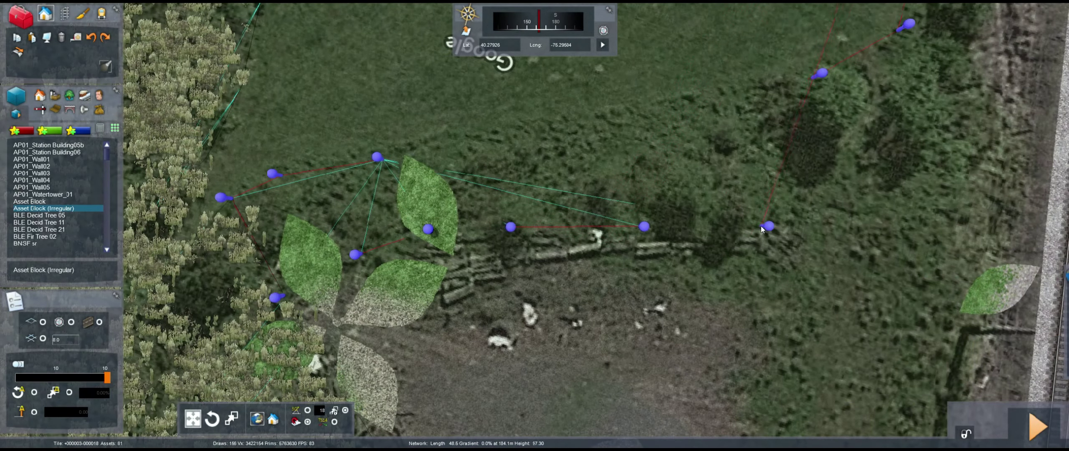
pyautogui.click(794, 231)
pyautogui.click(814, 257)
# Trace the brush from the log row to the railway and alongside the tracks to the steps, then finish the block
pyautogui.moveTo(816, 258); pyautogui.dragTo(952, 299, button='right')
pyautogui.scroll(-3, 952, 300)
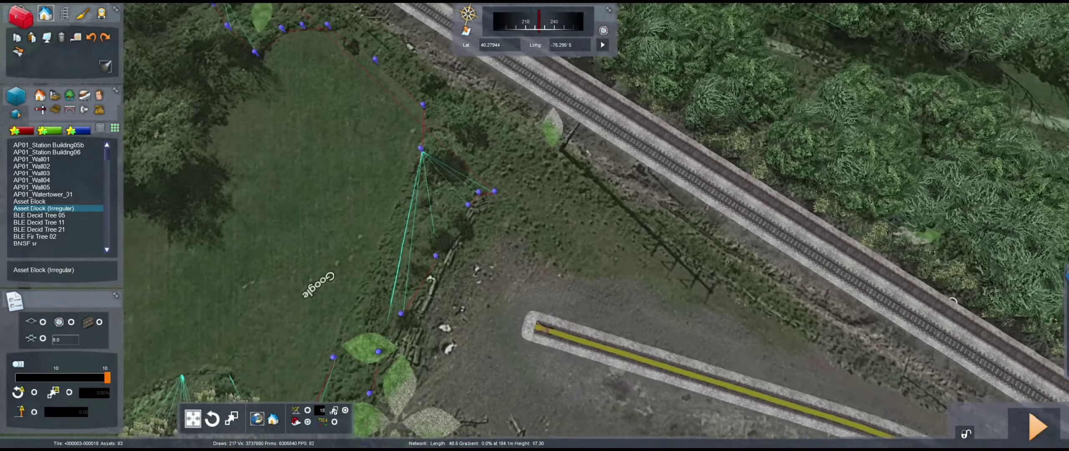
pyautogui.moveTo(710, 300); pyautogui.dragTo(728, 303, button='right')
pyautogui.scroll(2, 728, 302)
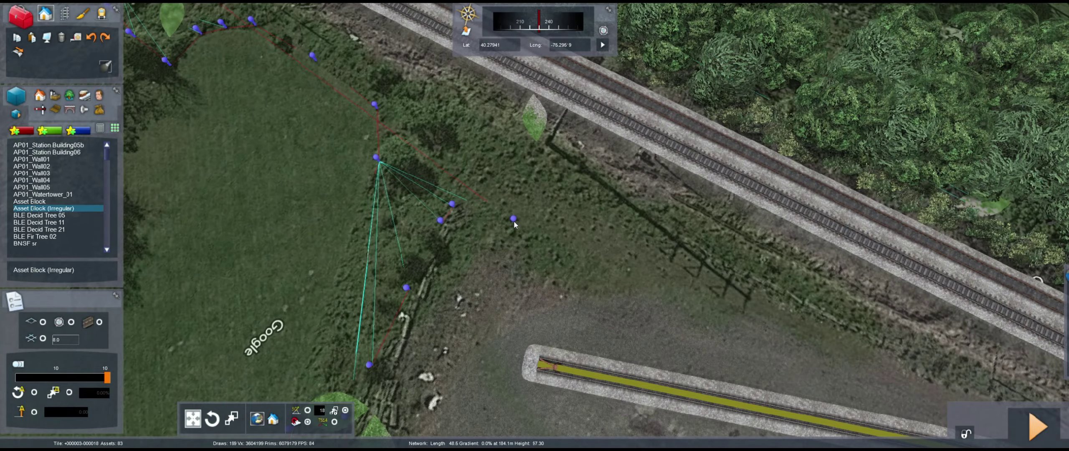
pyautogui.click(482, 189)
pyautogui.click(504, 155)
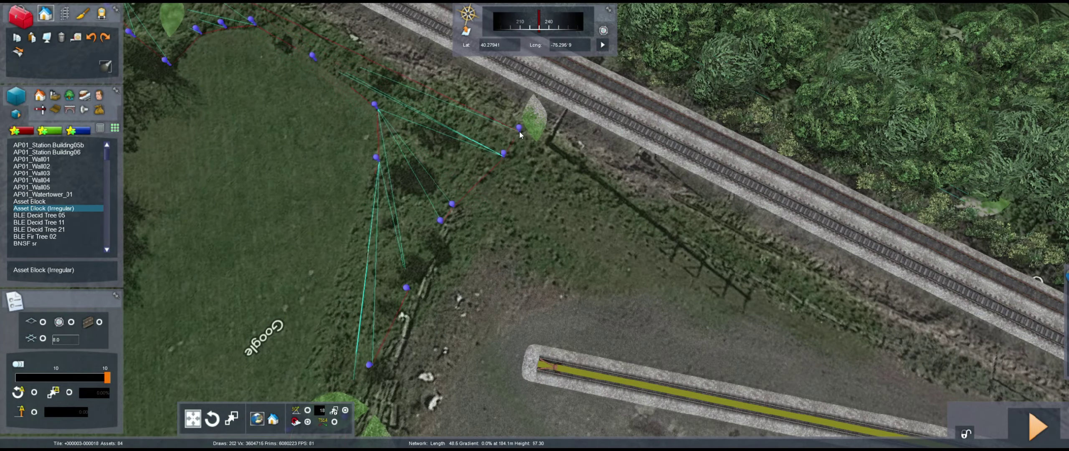
pyautogui.moveTo(517, 131); pyautogui.dragTo(413, 96, button='right')
pyautogui.moveTo(830, 137); pyautogui.dragTo(631, 251, button='right')
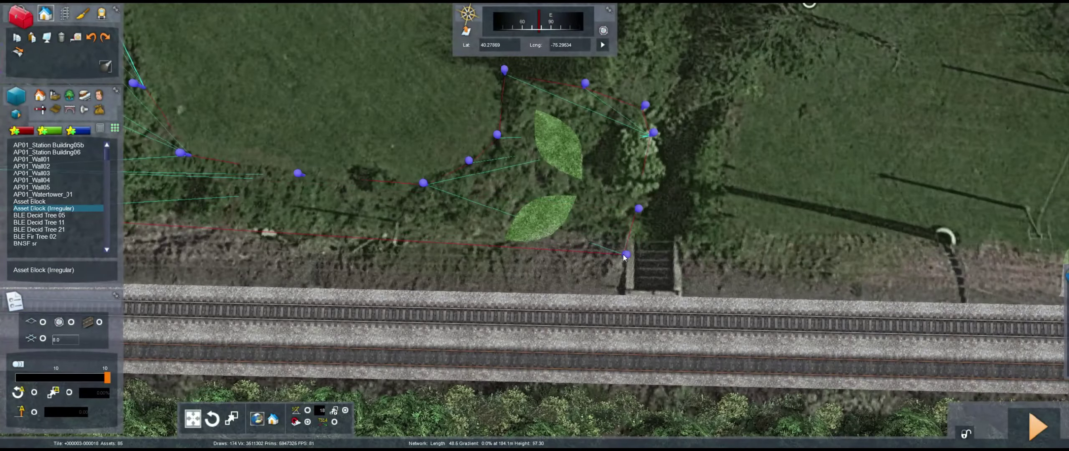
pyautogui.click(625, 255)
# Set the trackside block's first asset to PC Grass Cluster
pyautogui.click(1048, 156)
pyautogui.scroll(-3, 1041, 212)
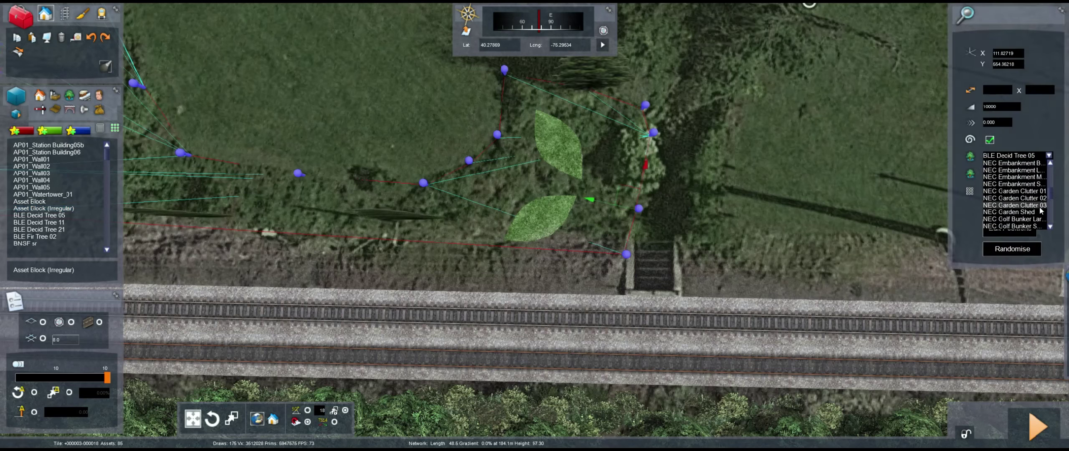
pyautogui.scroll(-8, 1012, 217)
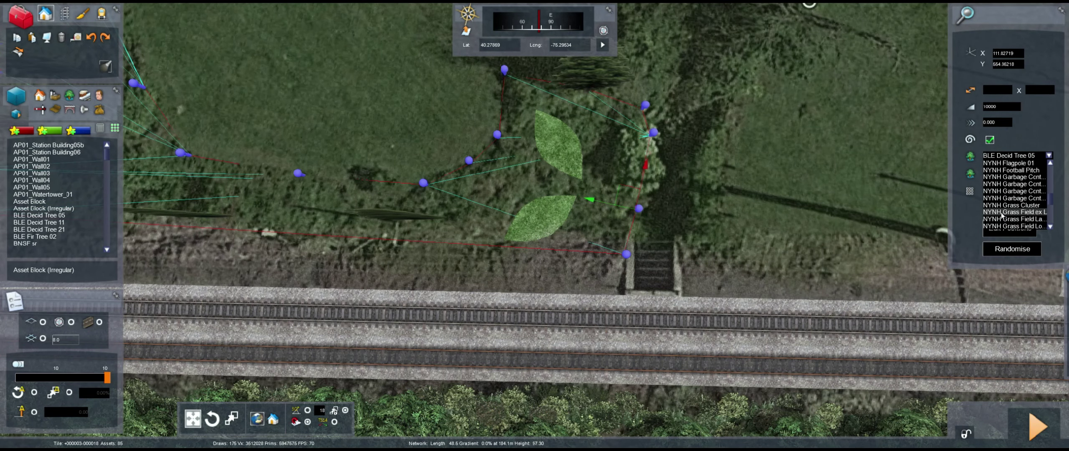
pyautogui.scroll(-6, 1034, 226)
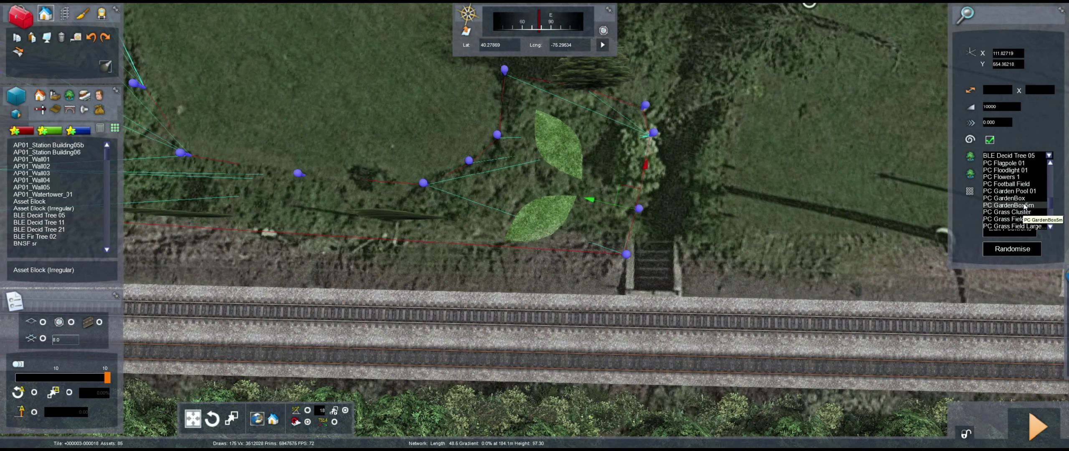
pyautogui.click(1038, 201)
# Set the trackside block's second asset to PC Grass Snakeweed and its density to 150000
pyautogui.click(1048, 173)
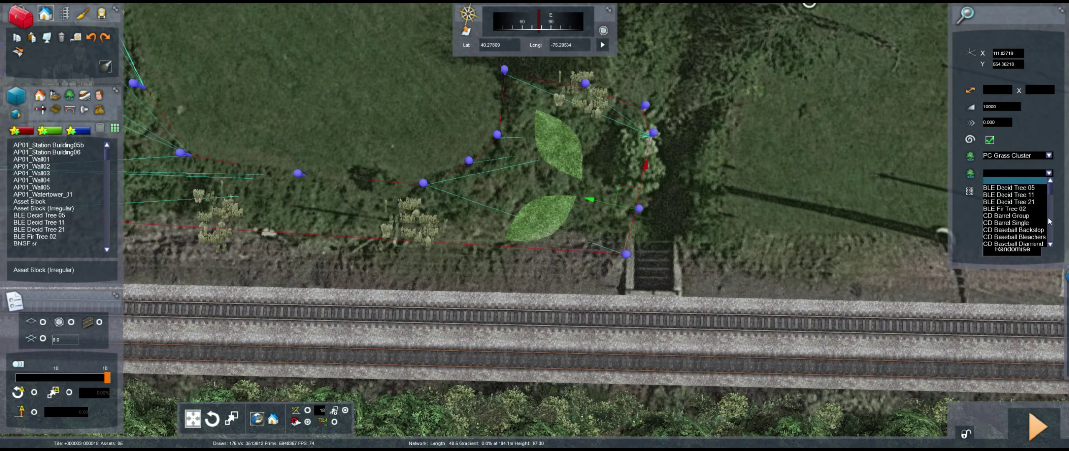
pyautogui.scroll(-15, 1049, 221)
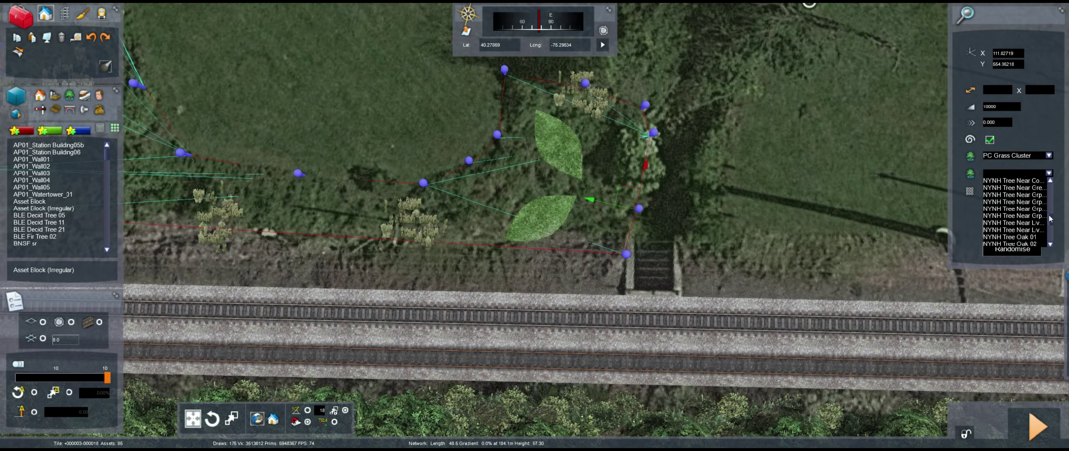
pyautogui.scroll(-10, 1036, 213)
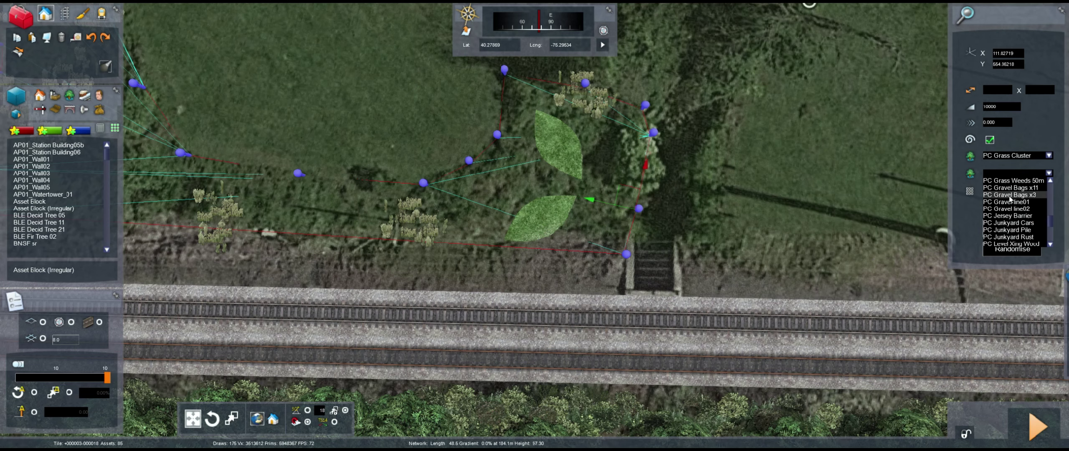
pyautogui.scroll(2, 1011, 205)
pyautogui.click(1021, 216)
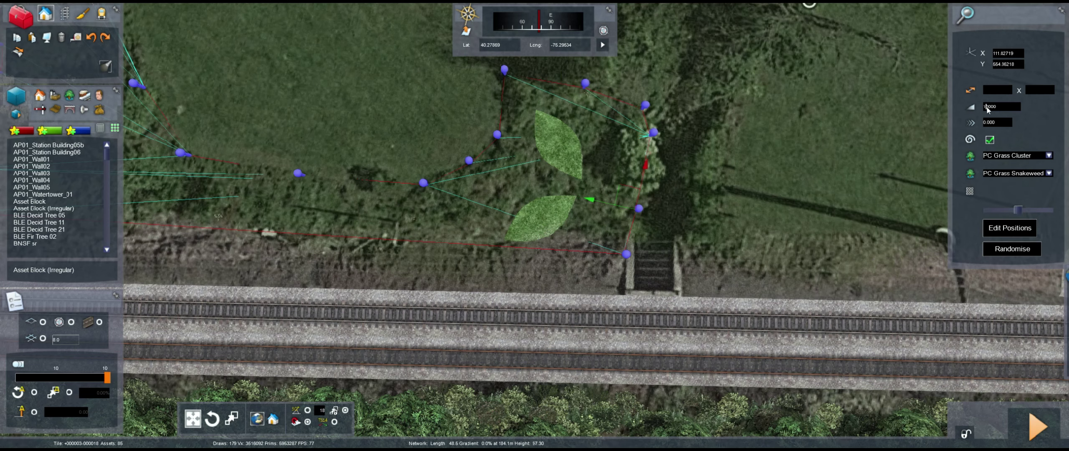
pyautogui.write('5')
pyautogui.press('Return')
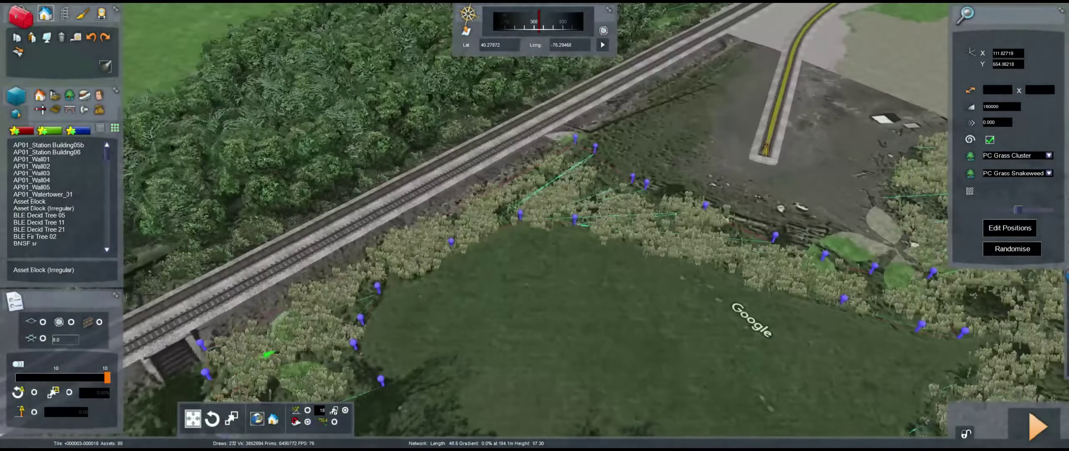
# Deselect the finished trackside grass block and save the route
pyautogui.click(688, 331)
pyautogui.moveTo(687, 331); pyautogui.dragTo(547, 346, button='right')
pyautogui.press('Right')
pyautogui.press('F2')
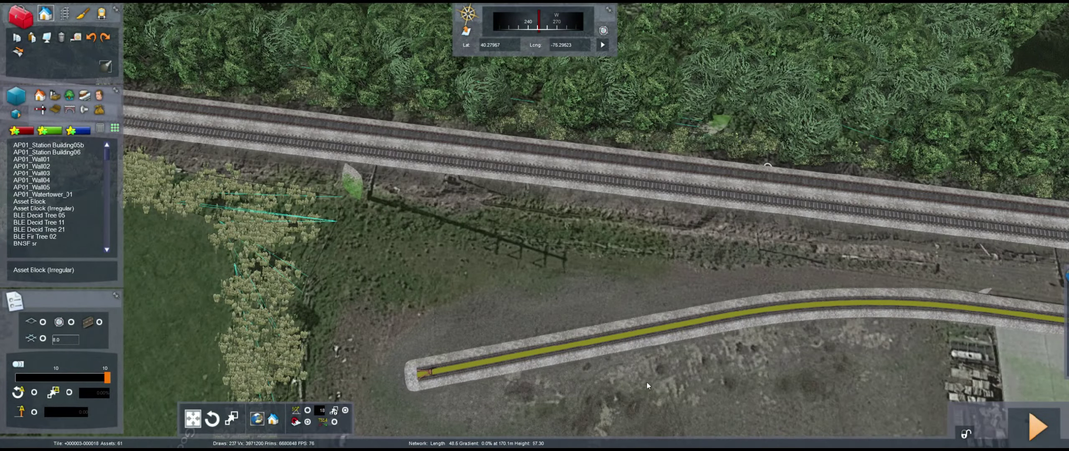
# Set the terrain texture brush to Gravel Medium with size 8 and toggle the satellite overlay over the yard's edge
pyautogui.press('Left')
pyautogui.moveTo(646, 380); pyautogui.dragTo(678, 382, button='right')
pyautogui.moveTo(1065, 298)
pyautogui.moveTo(1029, 300)
pyautogui.mouseDown()
pyautogui.moveTo(1050, 299)
pyautogui.moveTo(1031, 302)
pyautogui.mouseUp()
pyautogui.click(82, 14)
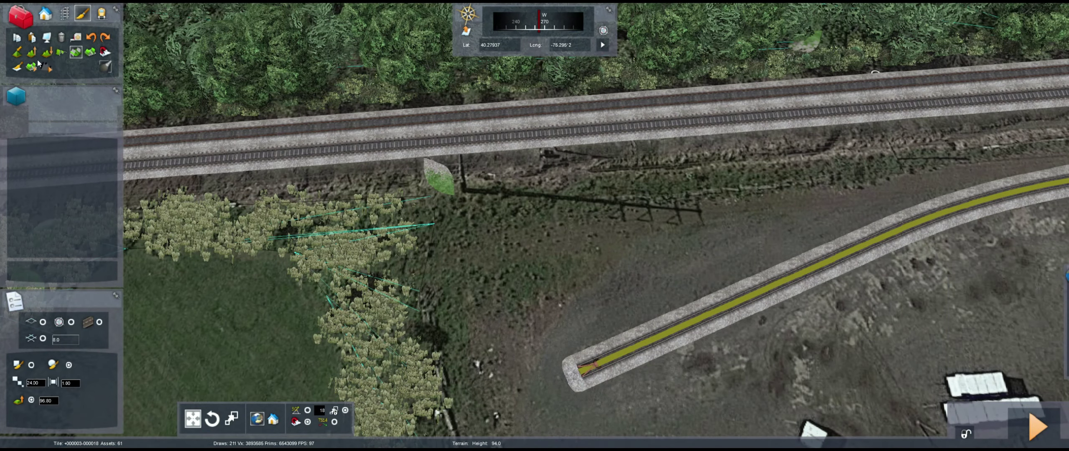
pyautogui.click(17, 67)
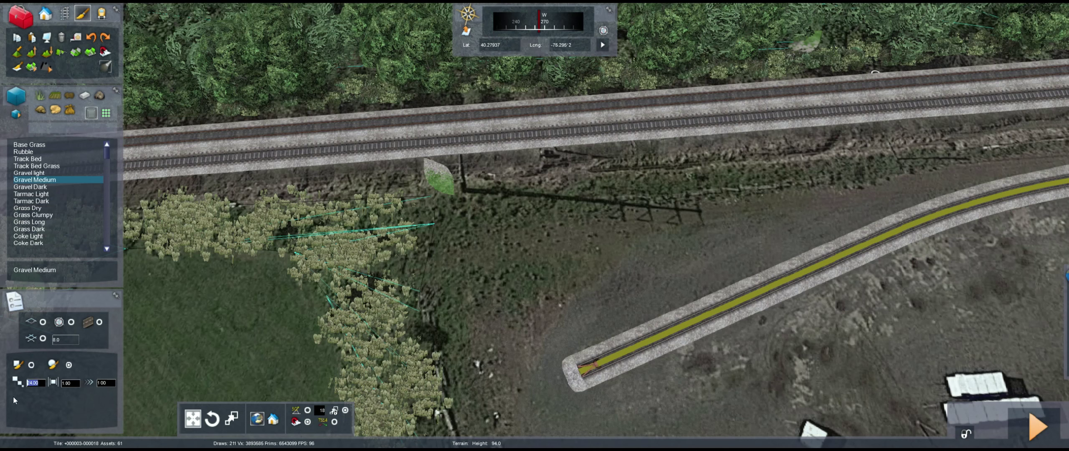
pyautogui.write('8')
pyautogui.press('Return')
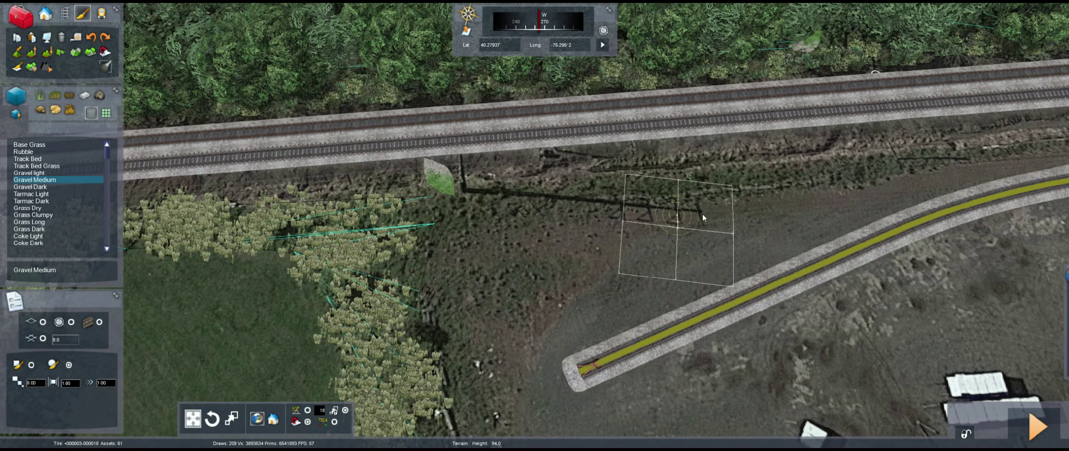
pyautogui.press('F8')
pyautogui.press('F8')
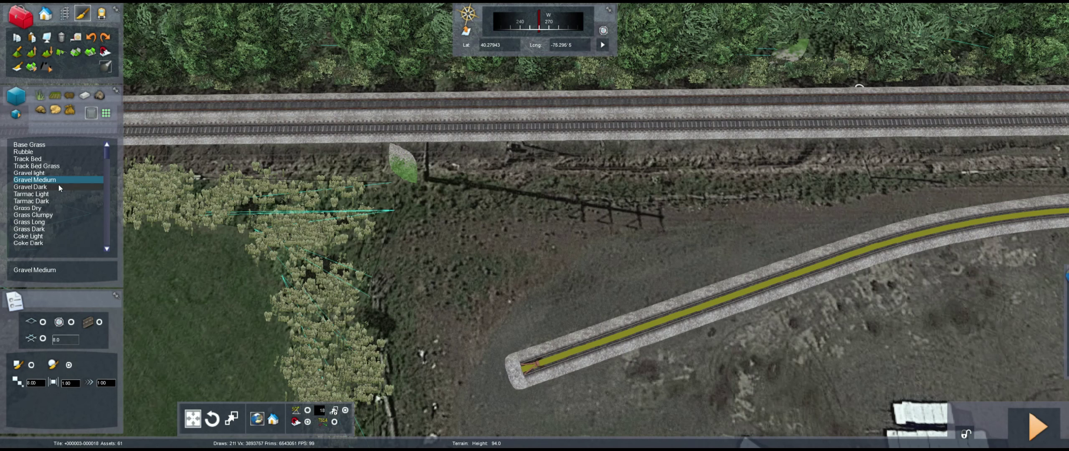
# Trace a new irregular asset block around the narrow scrub strip between the railway and the gravel yard, ending at the existing grass block
pyautogui.click(47, 14)
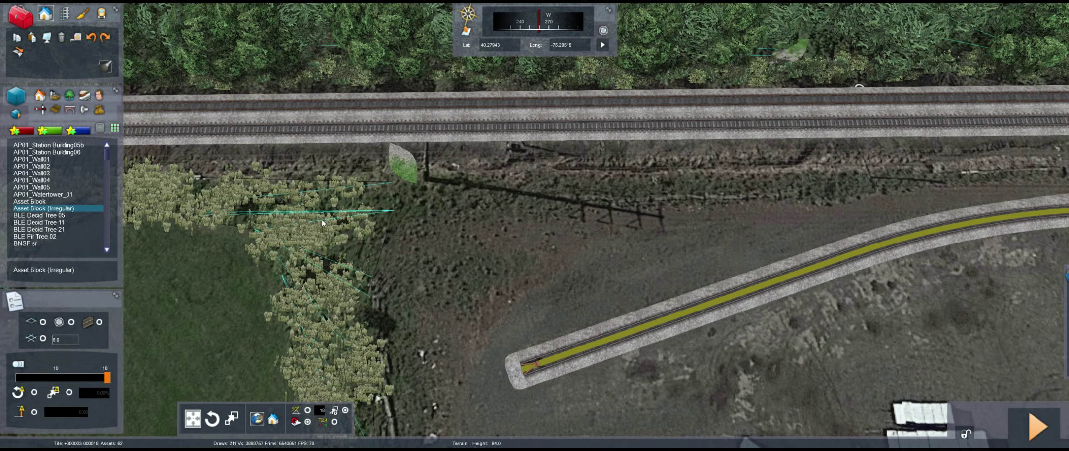
pyautogui.scroll(3, 322, 219)
pyautogui.moveTo(322, 220); pyautogui.dragTo(327, 216, button='right')
pyautogui.press('Right')
pyautogui.moveTo(421, 248); pyautogui.dragTo(690, 253, button='right')
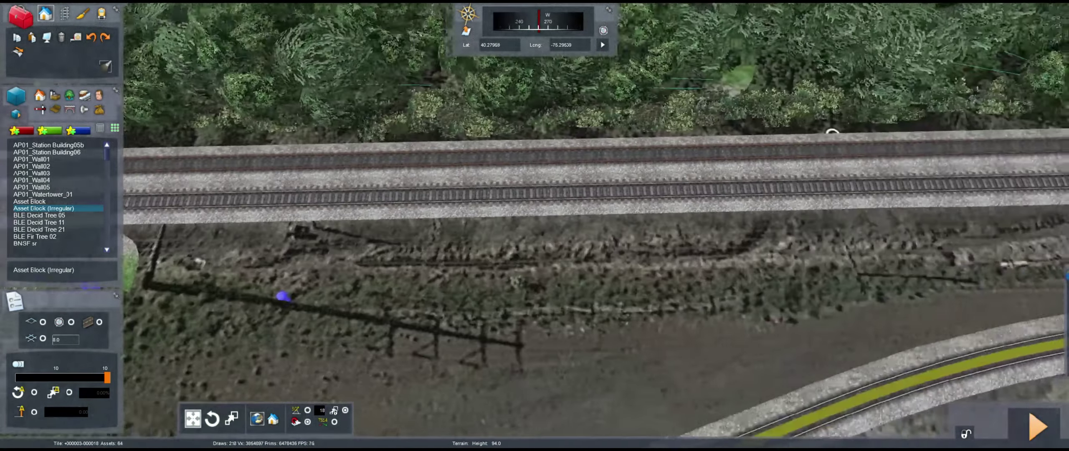
pyautogui.click(724, 274)
pyautogui.click(611, 280)
pyautogui.press('Left')
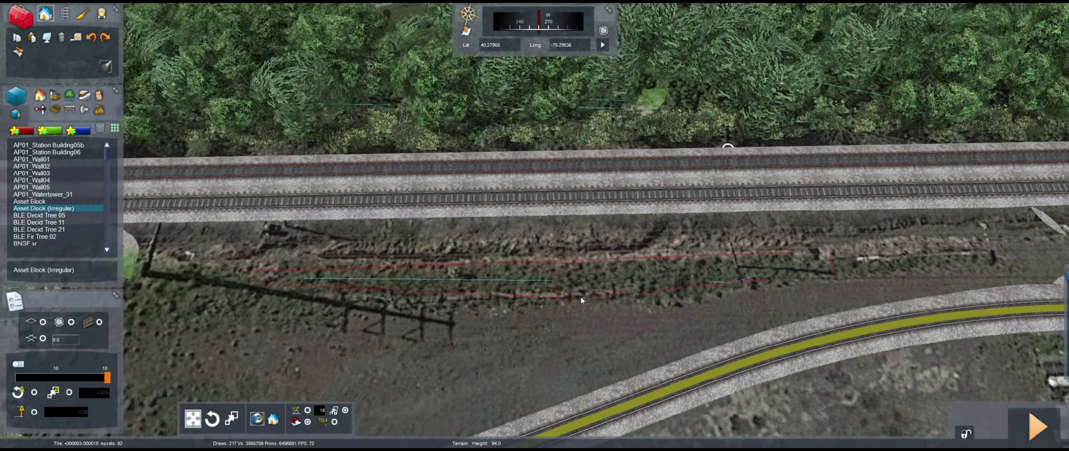
pyautogui.click(594, 294)
pyautogui.press('Left')
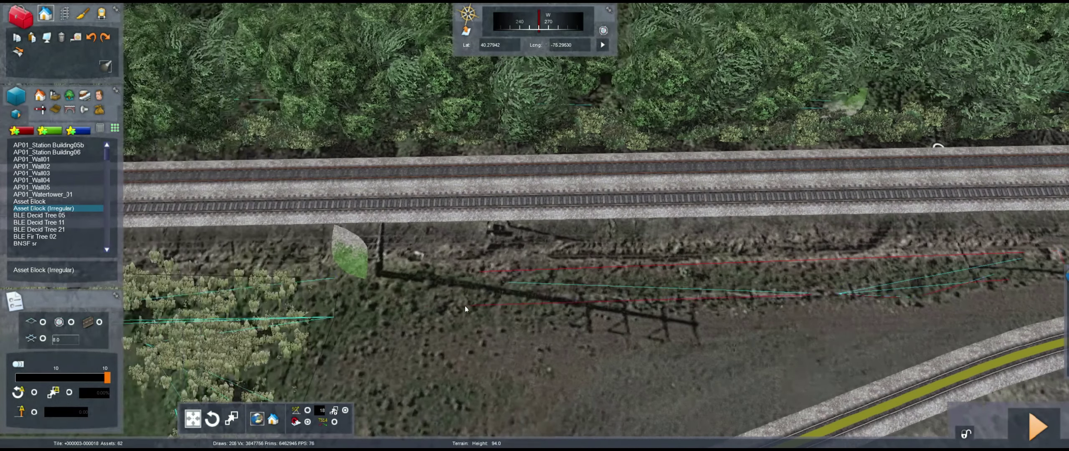
pyautogui.click(336, 314)
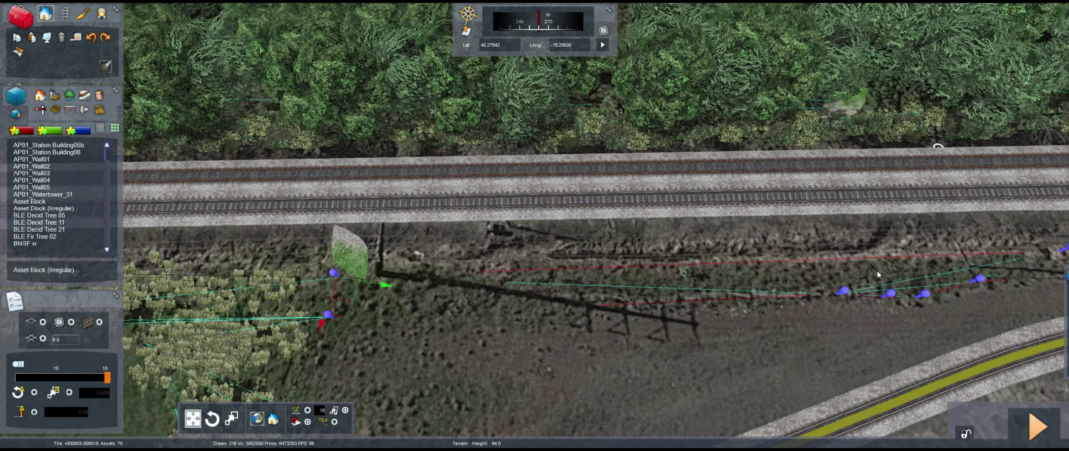
# Set the strip block's first asset to PC Grass Cluster and choose a second asset from the PC Grass entries
pyautogui.click(1049, 156)
pyautogui.moveTo(1049, 169); pyautogui.dragTo(1049, 207)
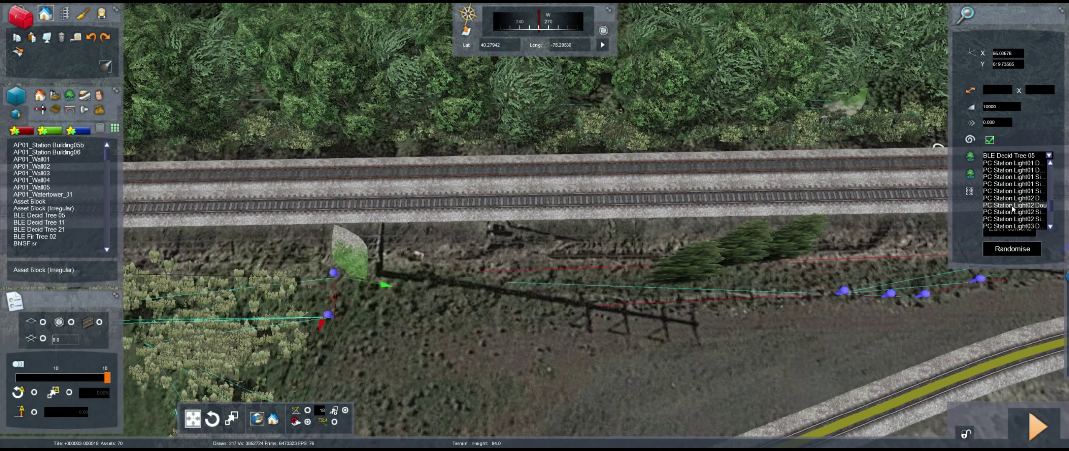
pyautogui.scroll(6, 1011, 209)
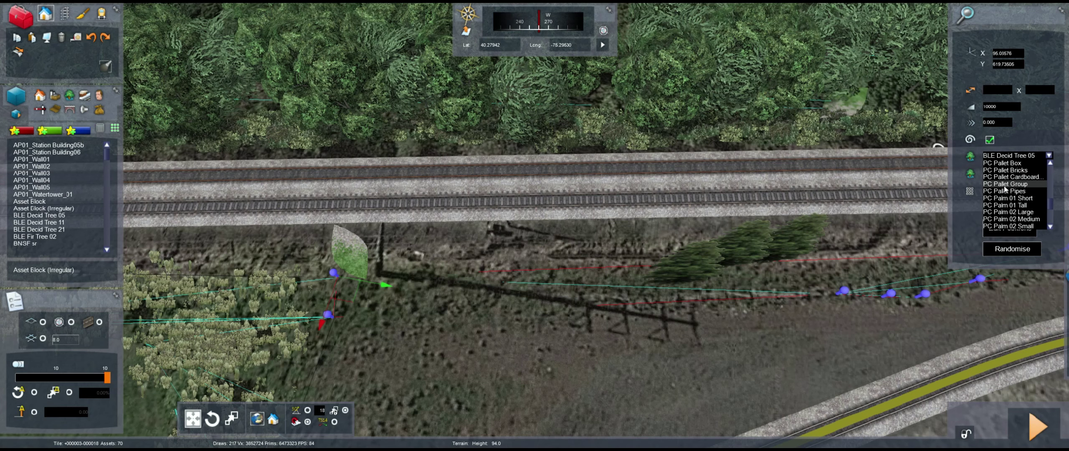
pyautogui.click(1007, 177)
pyautogui.click(1010, 172)
pyautogui.scroll(-3, 1005, 202)
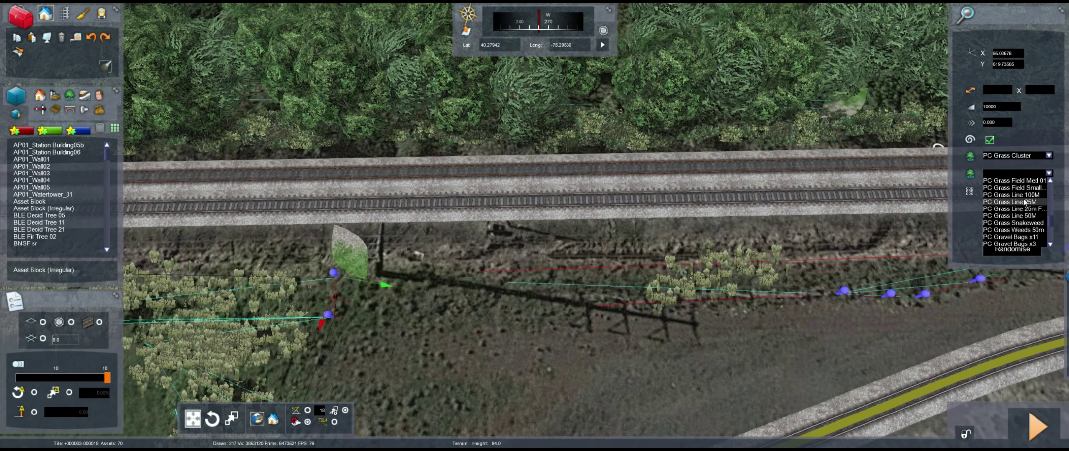
pyautogui.click(1005, 202)
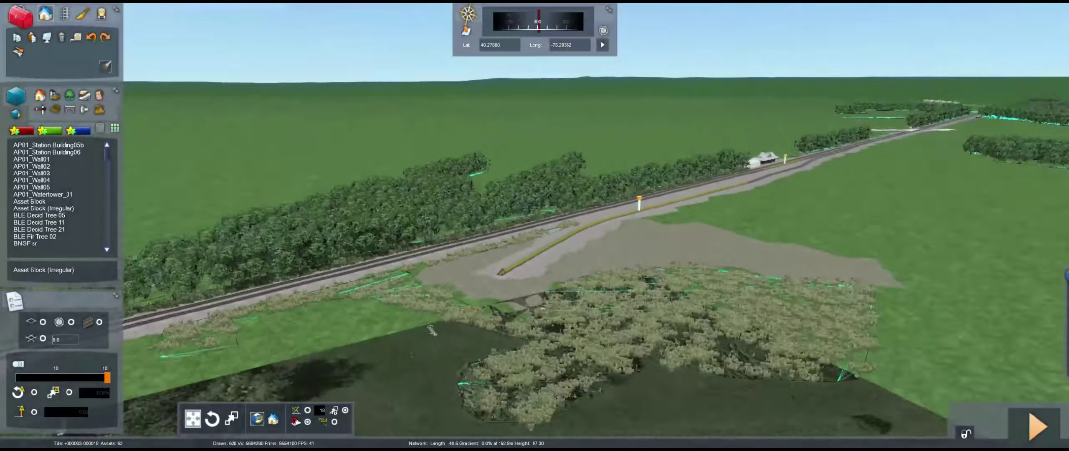
# Place a PC Gravel line02 mound over the rubble pile at the weed block's yard edge and rotate it to match the imagery
pyautogui.press('Up')
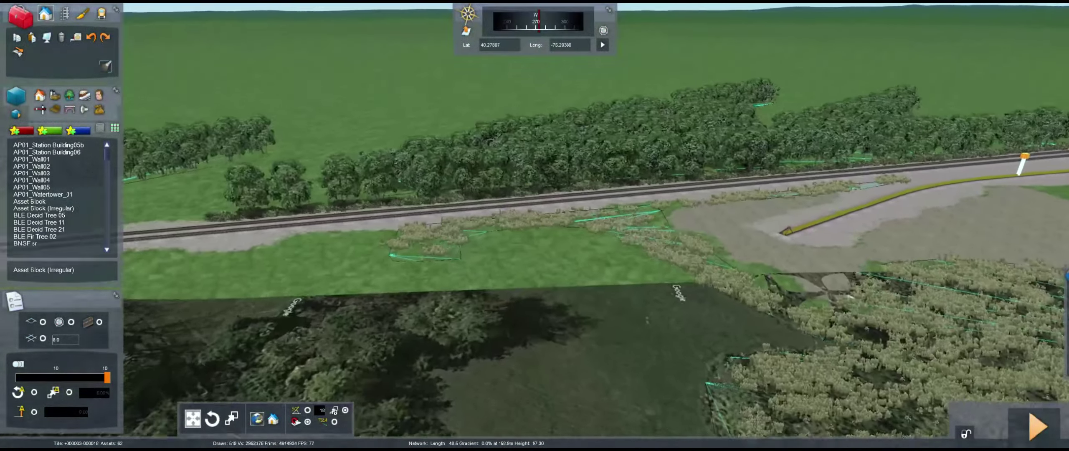
pyautogui.press('Up')
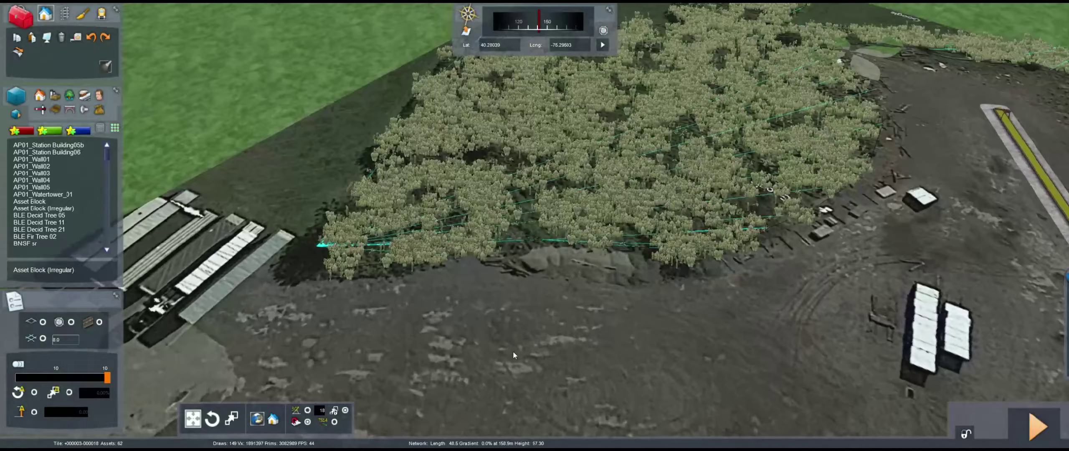
pyautogui.moveTo(107, 156); pyautogui.dragTo(107, 214)
pyautogui.scroll(-15, 53, 217)
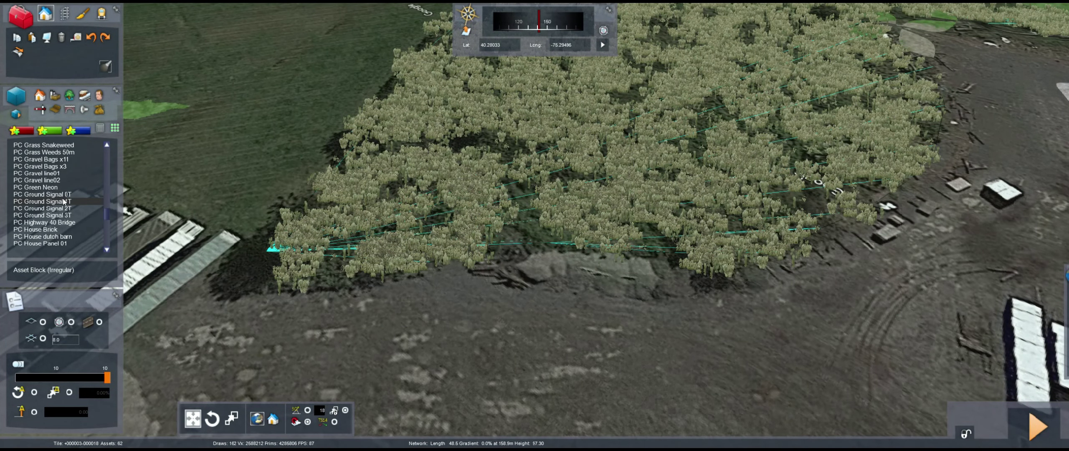
pyautogui.click(58, 195)
pyautogui.click(613, 301)
pyautogui.click(36, 201)
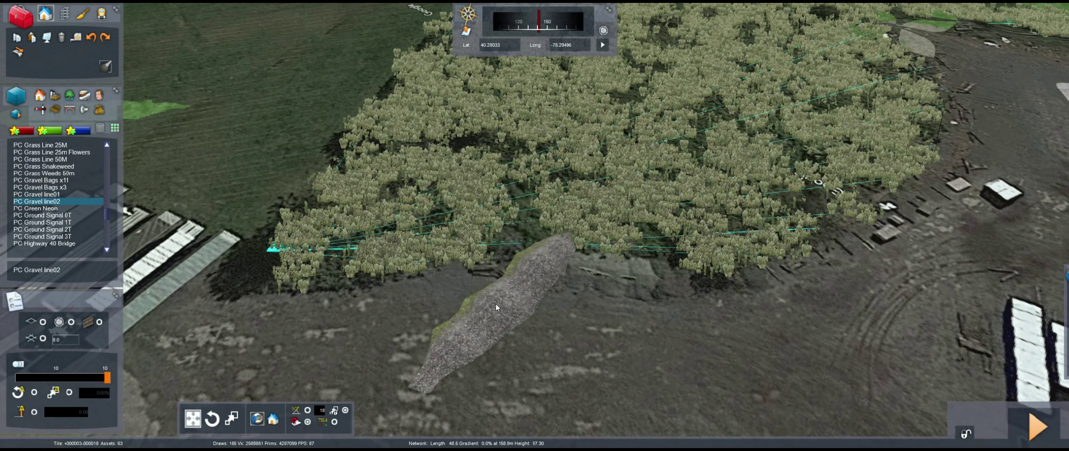
pyautogui.moveTo(601, 278); pyautogui.dragTo(534, 256)
pyautogui.rightClick(611, 276)
pyautogui.moveTo(611, 277); pyautogui.dragTo(612, 266)
pyautogui.click(687, 335)
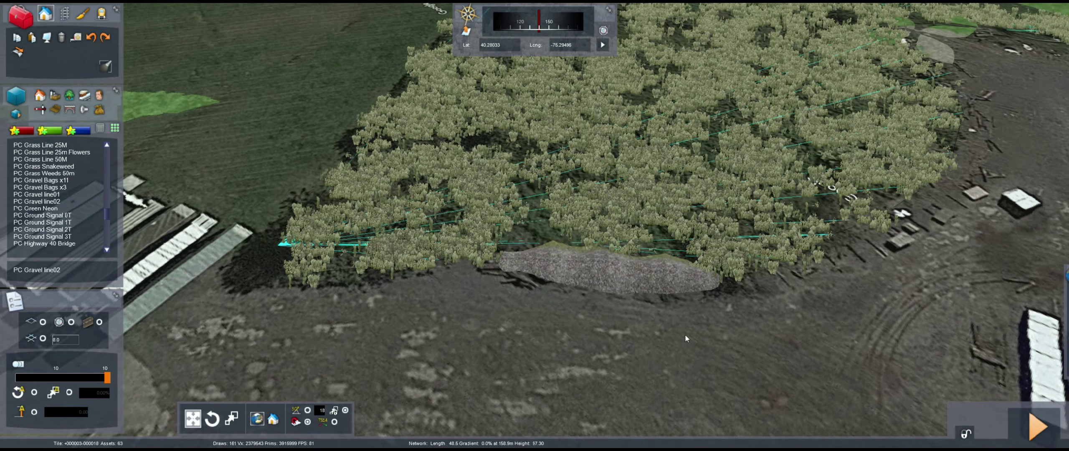
# At the road in the open field, choose the terrain-to-track fitting tool and set its brush size to 24
pyautogui.press('Right')
pyautogui.moveTo(687, 336); pyautogui.dragTo(619, 385, button='right')
pyautogui.press('Left')
pyautogui.press('Up')
pyautogui.click(620, 385)
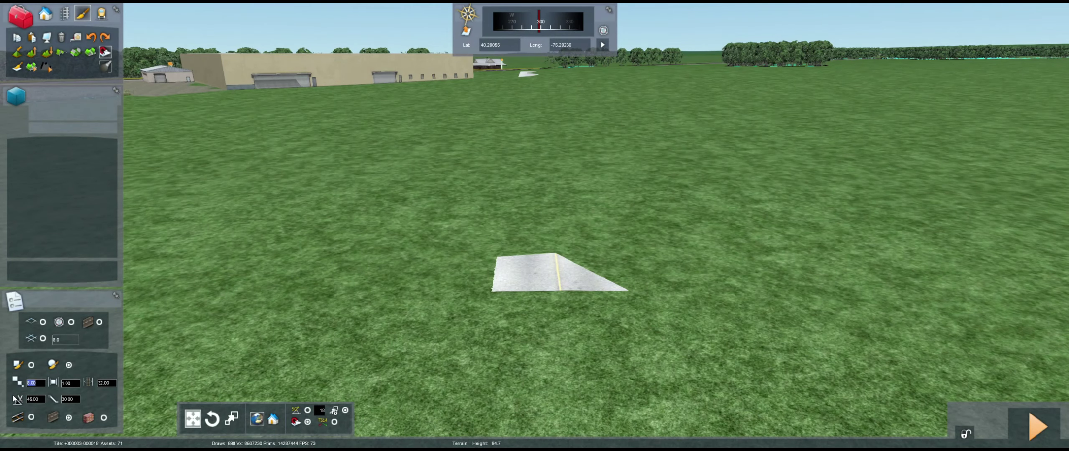
# Try fitting the terrain along the buried road with the margin at 32, and undo it
pyautogui.moveTo(551, 280)
pyautogui.mouseDown()
pyautogui.moveTo(559, 125)
pyautogui.moveTo(540, 106)
pyautogui.mouseUp()
pyautogui.moveTo(407, 144)
pyautogui.mouseDown()
pyautogui.moveTo(397, 139)
pyautogui.moveTo(357, 204)
pyautogui.mouseUp()
pyautogui.moveTo(585, 230); pyautogui.dragTo(506, 274, button='right')
pyautogui.press('Up')
pyautogui.press('Right')
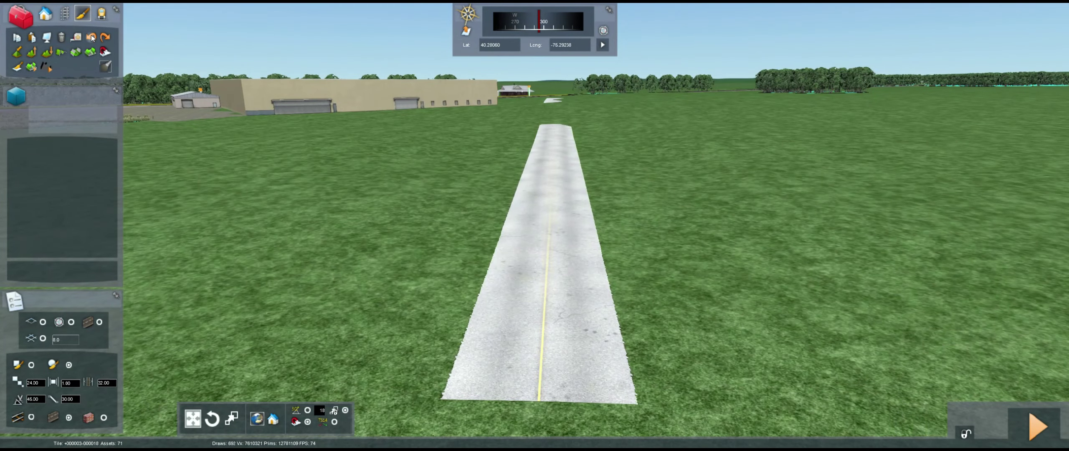
pyautogui.click(91, 37)
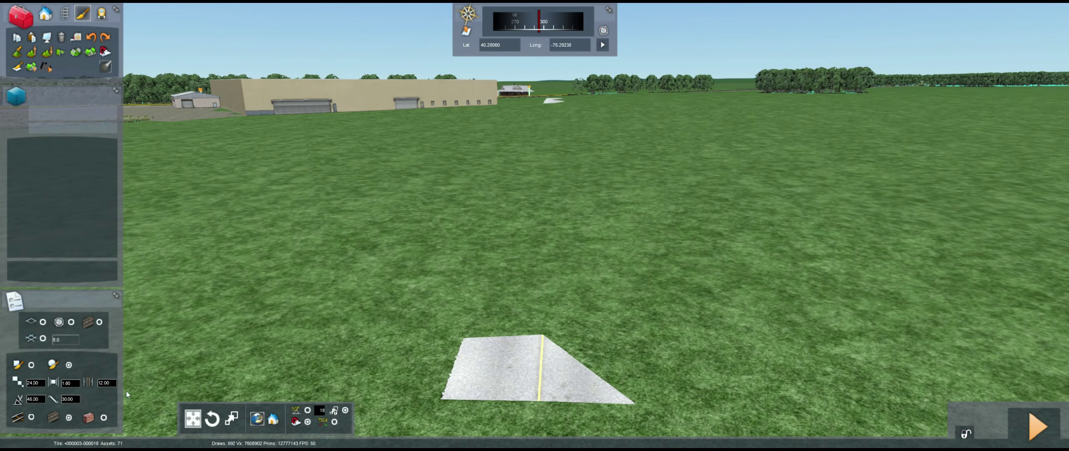
# Fit the terrain along the road towards the large building with a margin of 12, then set the margin to 16
pyautogui.moveTo(542, 338); pyautogui.dragTo(553, 131)
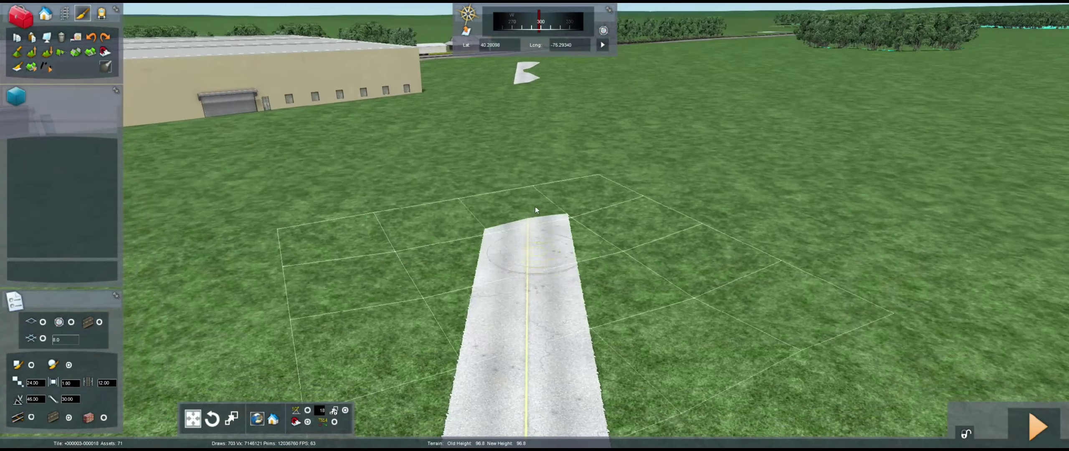
pyautogui.moveTo(534, 207); pyautogui.dragTo(529, 70)
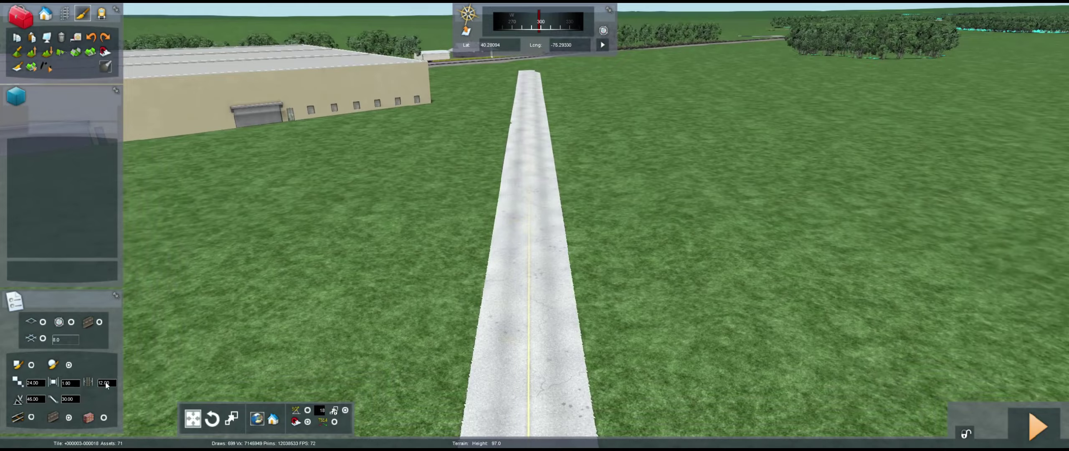
pyautogui.moveTo(100, 383); pyautogui.dragTo(157, 388)
pyautogui.write('16')
pyautogui.press('Return')
# Measure the stretch of road around the exposed patch in the satellite imagery and inspect the road's gradient
pyautogui.scroll(-10, 540, 86)
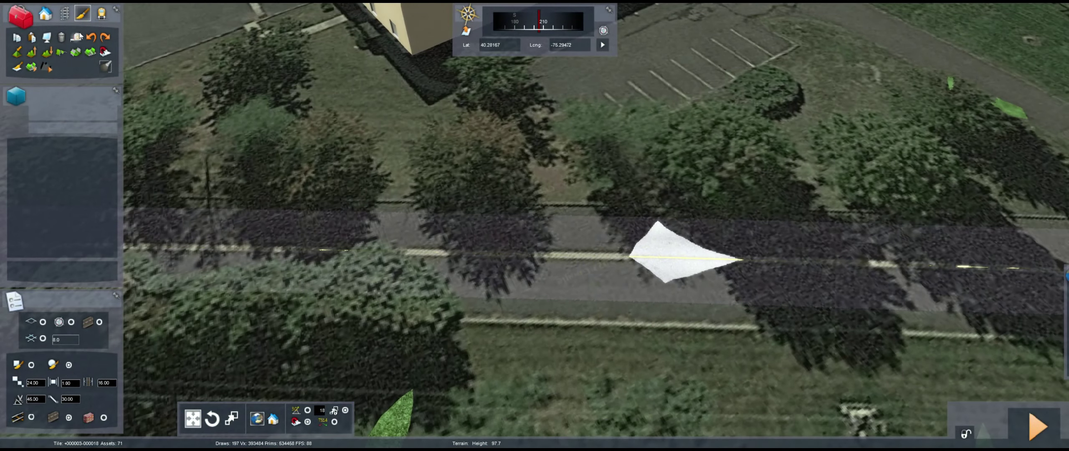
pyautogui.click(64, 13)
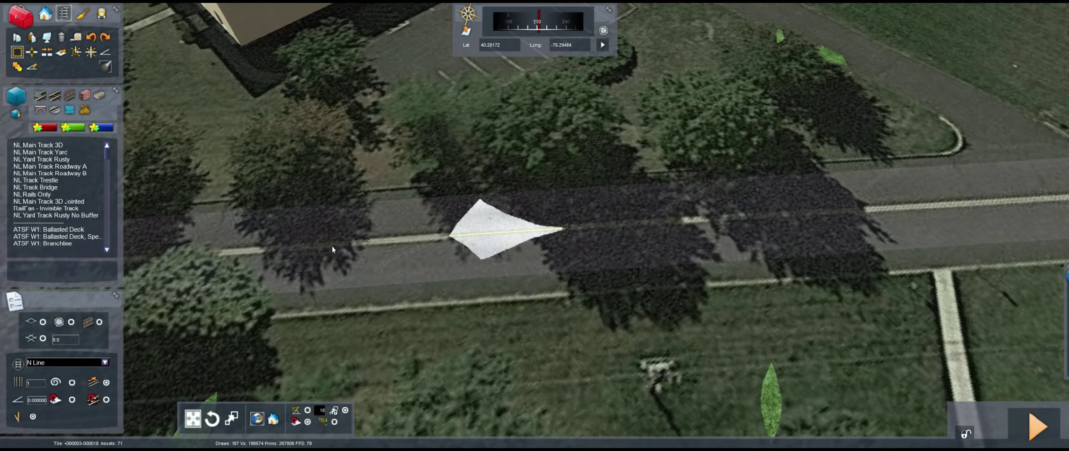
pyautogui.moveTo(333, 247); pyautogui.dragTo(667, 235)
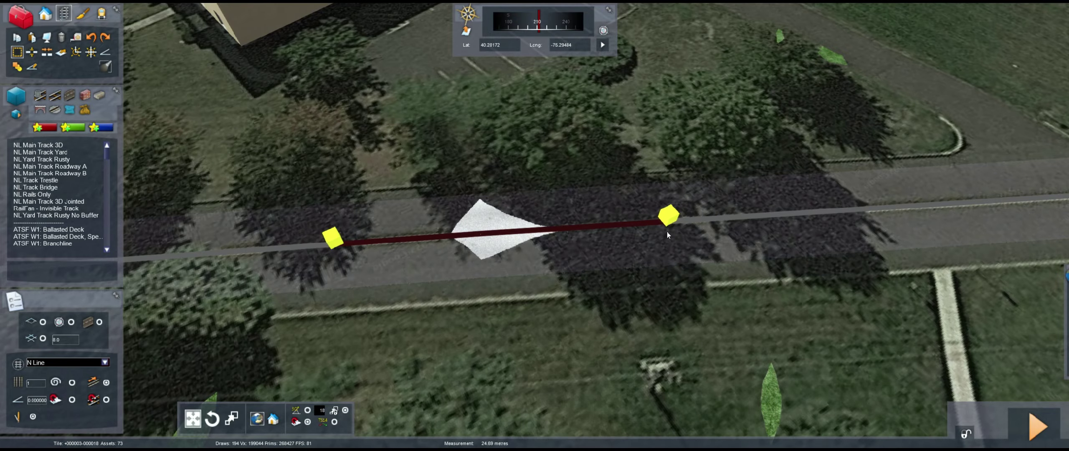
pyautogui.click(31, 70)
pyautogui.moveTo(476, 241)
pyautogui.mouseDown(button='right')
pyautogui.moveTo(543, 246)
pyautogui.moveTo(476, 241)
pyautogui.mouseUp(button='right')
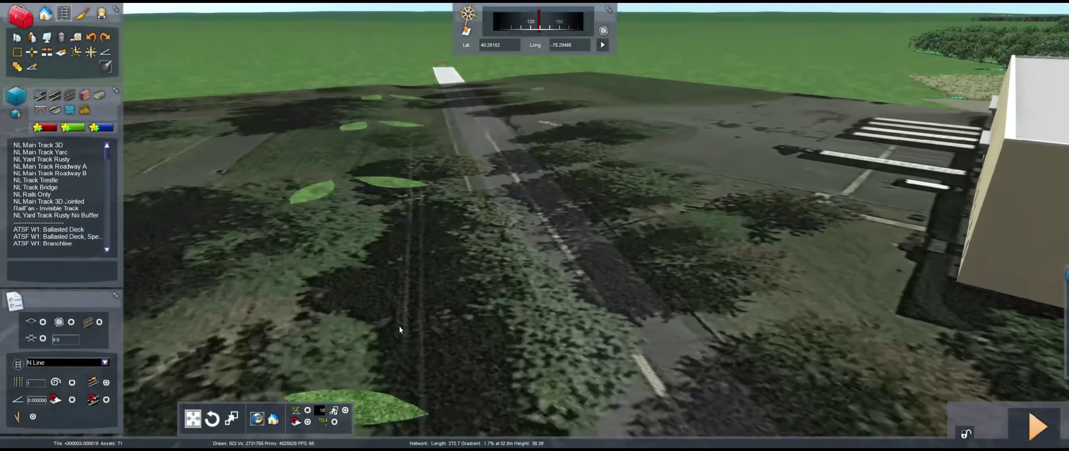
pyautogui.scroll(-5, 476, 241)
# Extend the road from its end with a gently curved SR Road: Rural 2LB1 section about 22 m long
pyautogui.click(83, 13)
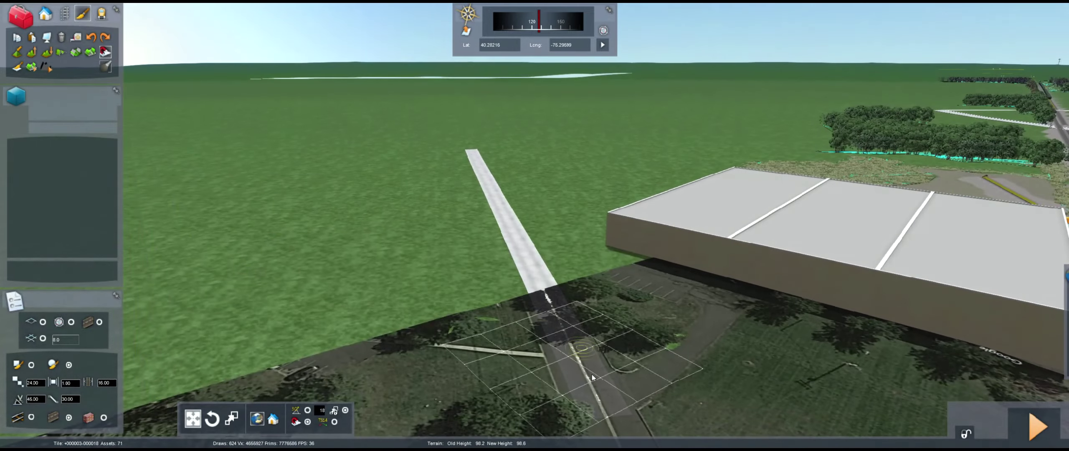
pyautogui.moveTo(591, 374); pyautogui.dragTo(497, 384, button='right')
pyautogui.moveTo(496, 233); pyautogui.dragTo(322, 288, button='right')
pyautogui.scroll(-5, 594, 383)
pyautogui.moveTo(555, 368); pyautogui.dragTo(618, 401, button='right')
pyautogui.scroll(5, 594, 383)
pyautogui.press('Right')
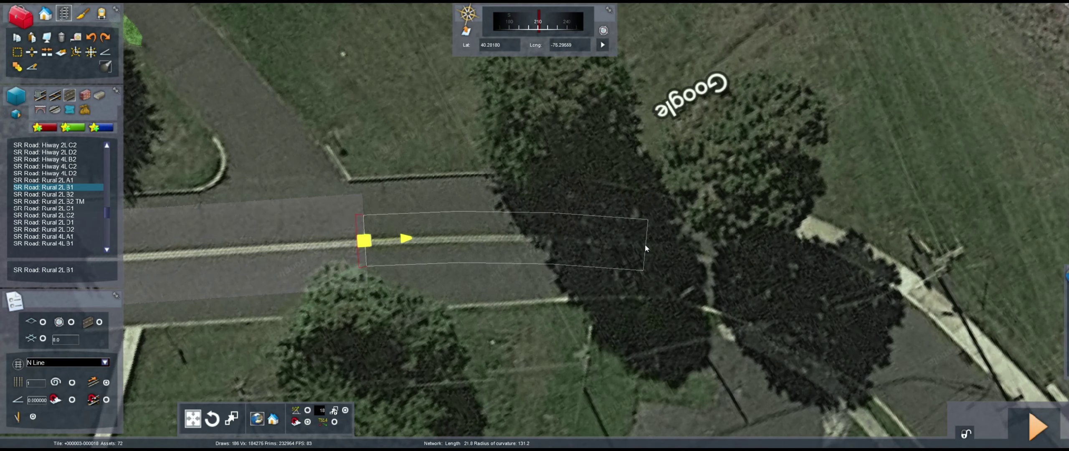
pyautogui.click(643, 245)
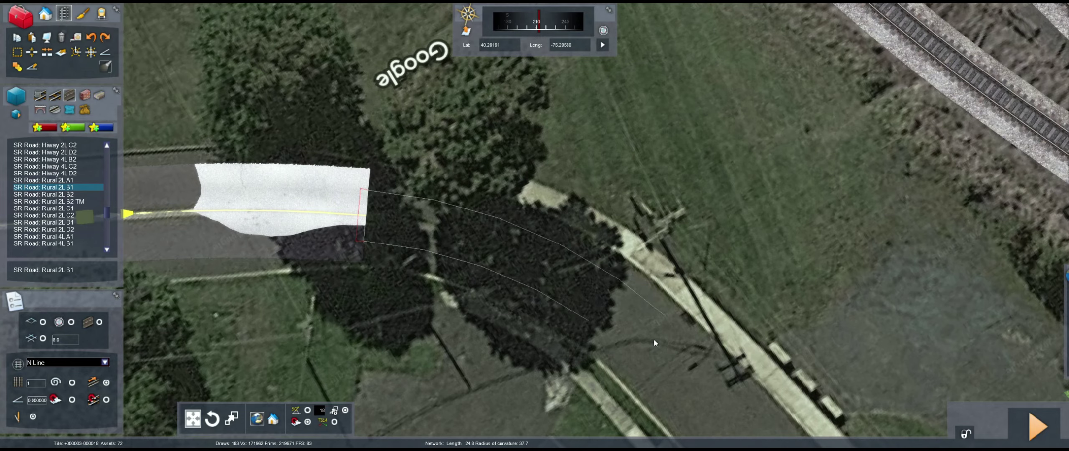
# Continue the road around the bend with SR Road: Rural 2LA1 and try a straight section about 165 m long along the street
pyautogui.rightClick(636, 331)
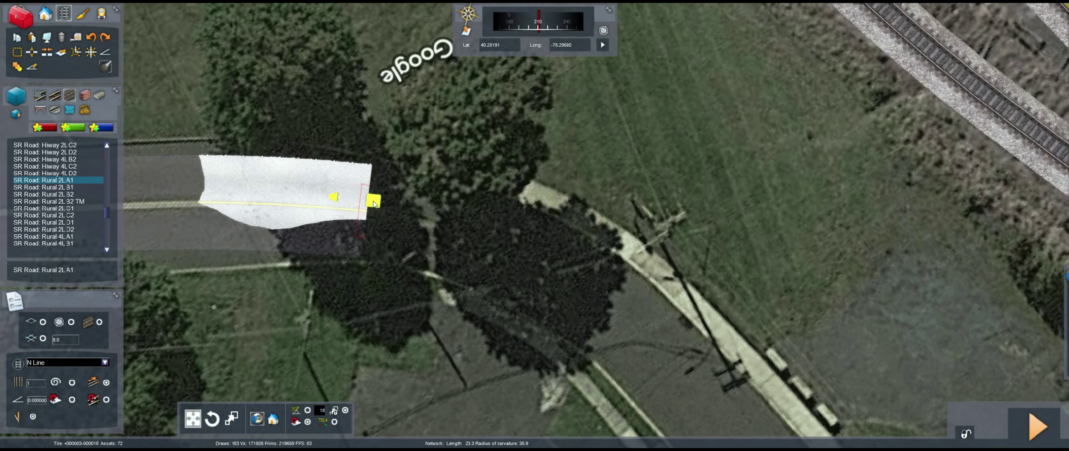
pyautogui.press('Right')
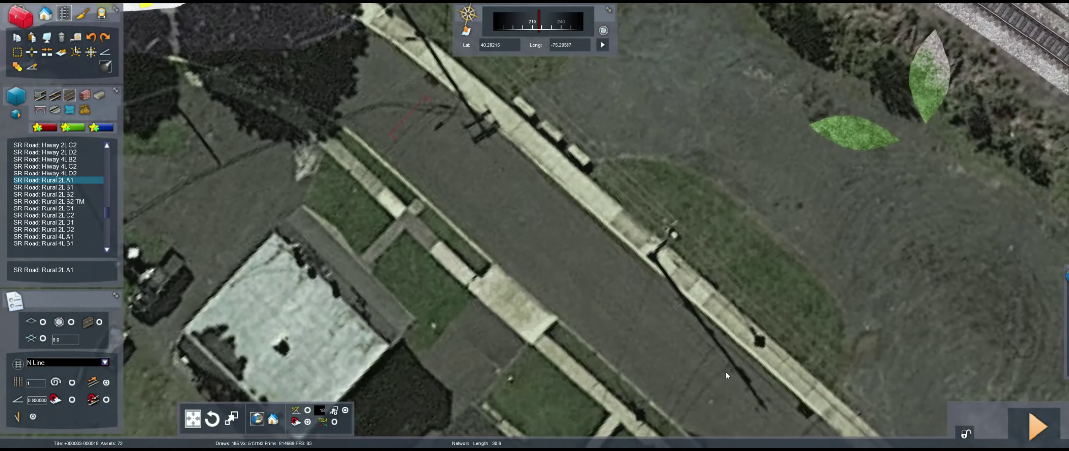
pyautogui.moveTo(725, 372); pyautogui.dragTo(396, 225, button='right')
pyautogui.press('Down')
pyautogui.press('Down')
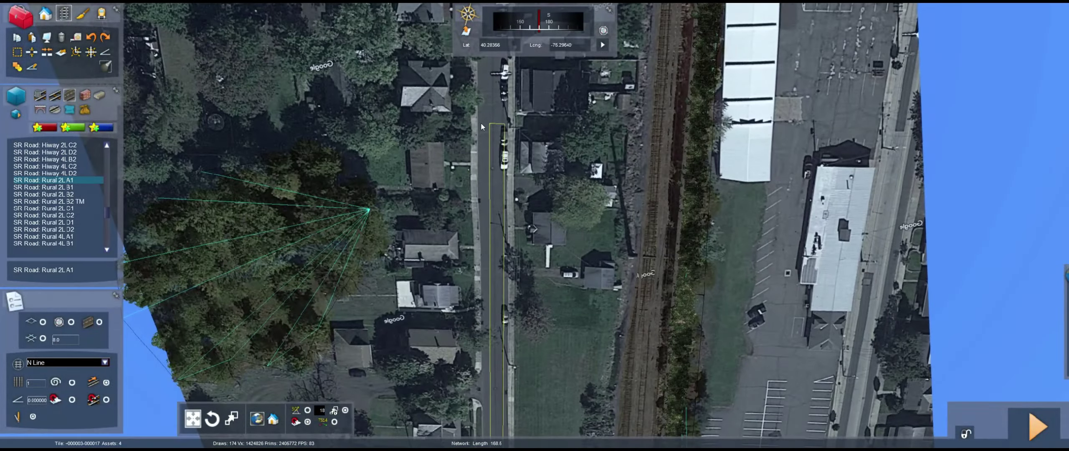
pyautogui.press('Up')
pyautogui.press('Down')
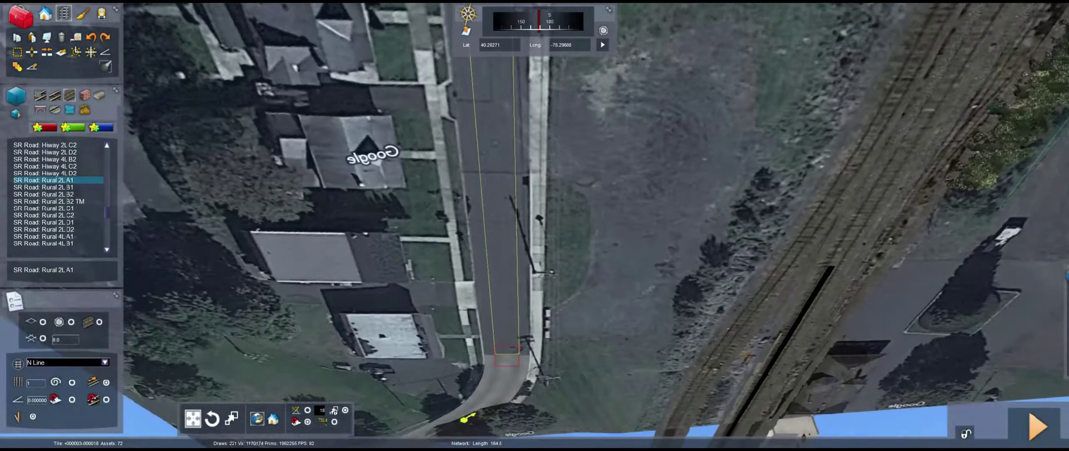
pyautogui.press('Up')
pyautogui.moveTo(355, 180); pyautogui.dragTo(441, 179, button='right')
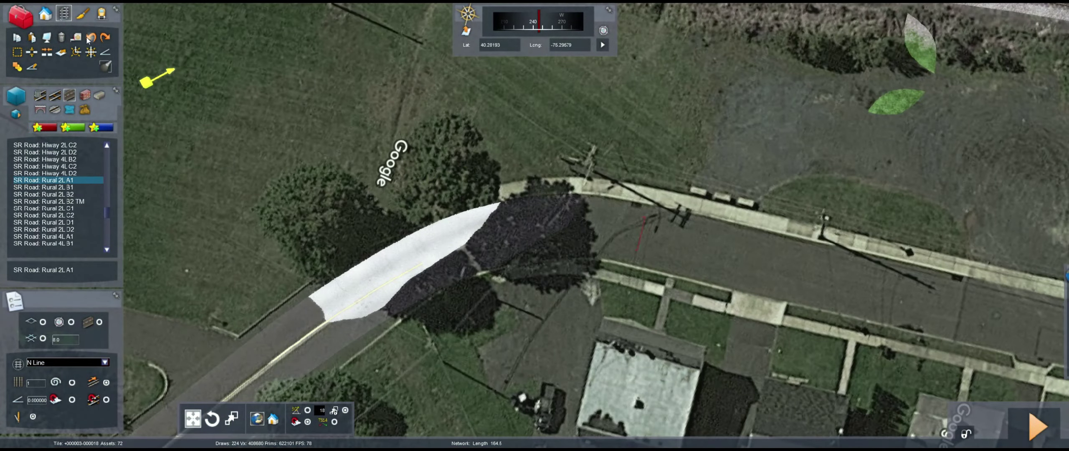
# Lay a straight SR Road: Rural 2LA1 section about 242 m long along the street from the end of the bend
pyautogui.press('Right')
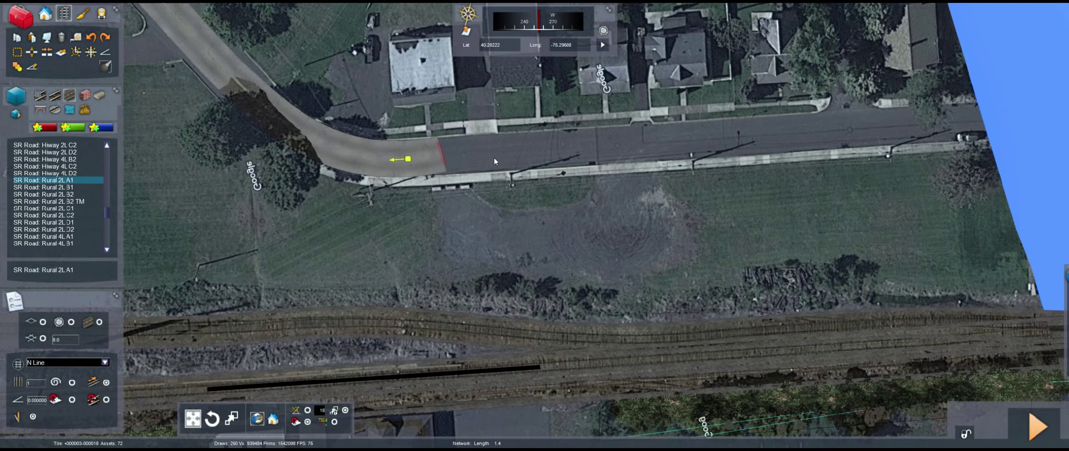
pyautogui.press('Right')
pyautogui.press('Down')
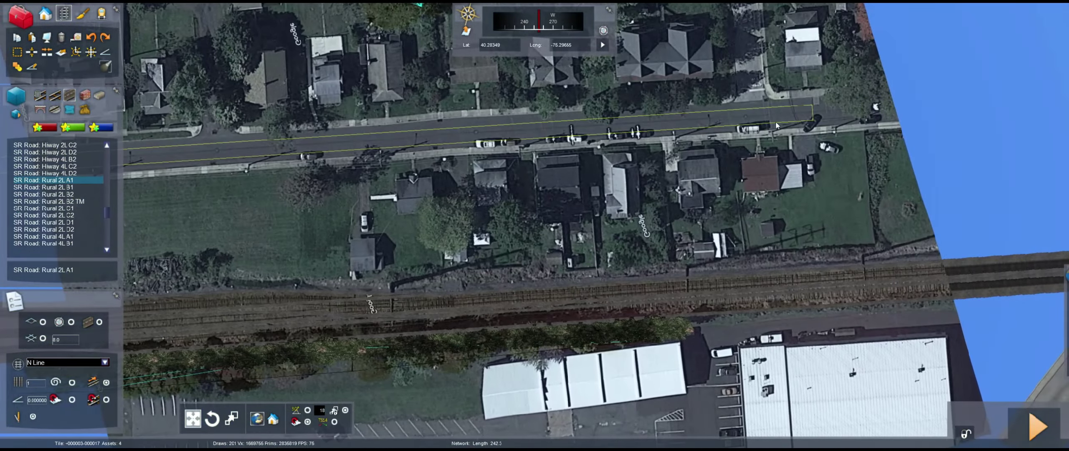
pyautogui.press('Left')
pyautogui.click(776, 126)
pyautogui.press('Right')
pyautogui.moveTo(775, 125); pyautogui.dragTo(789, 209, button='right')
pyautogui.press('Up')
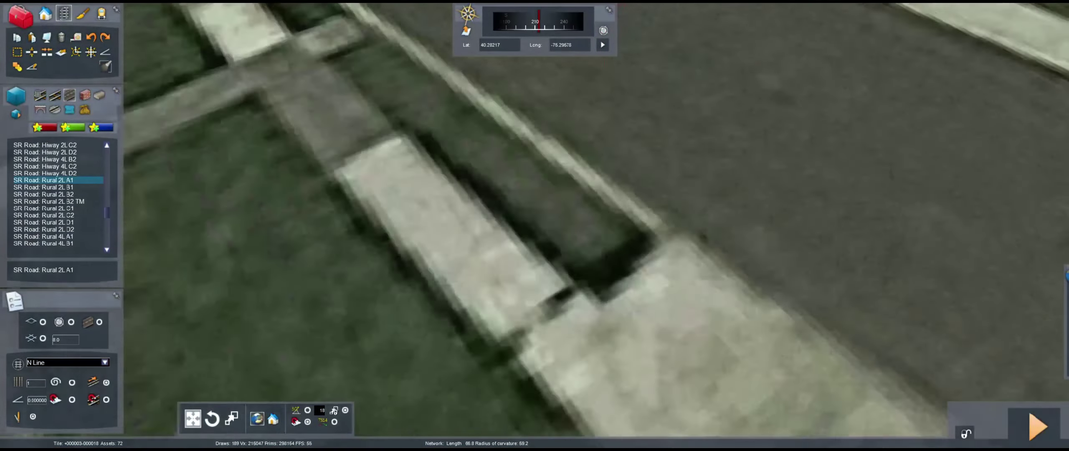
pyautogui.press('Down')
pyautogui.moveTo(652, 217); pyautogui.dragTo(678, 192, button='right')
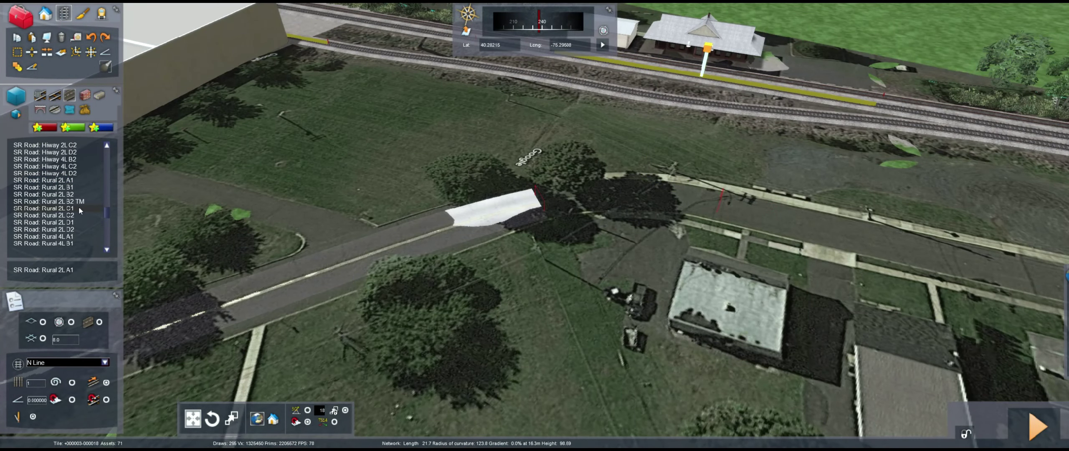
pyautogui.click(66, 180)
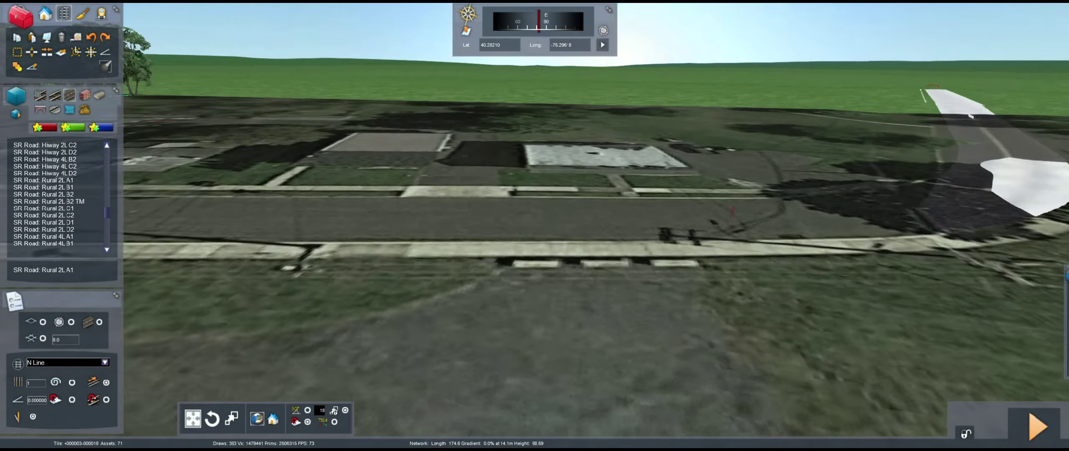
# Raise the gradient handle at the far end of the street's road to a height of 101.06
pyautogui.press('Right')
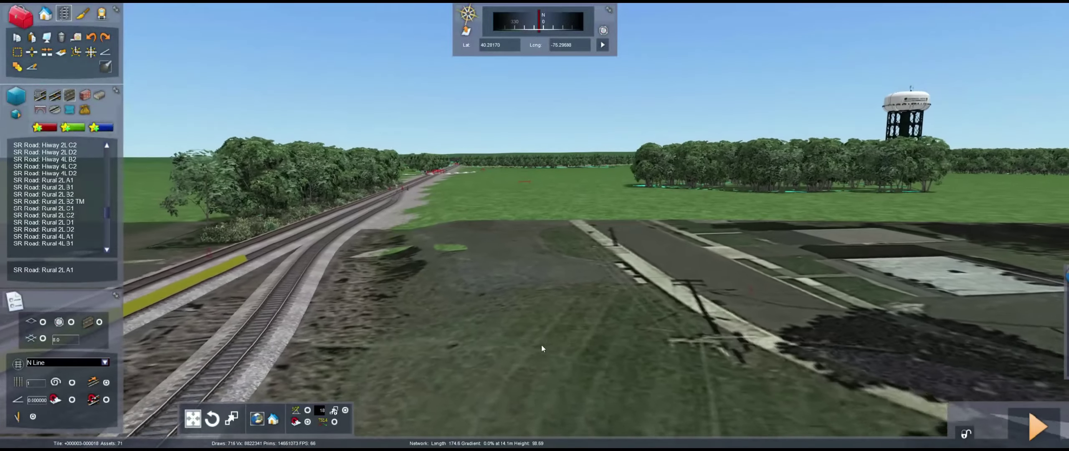
pyautogui.press('Up')
pyautogui.moveTo(542, 348); pyautogui.dragTo(521, 407, button='right')
pyautogui.press('Down')
pyautogui.press('Right')
pyautogui.scroll(10, 542, 349)
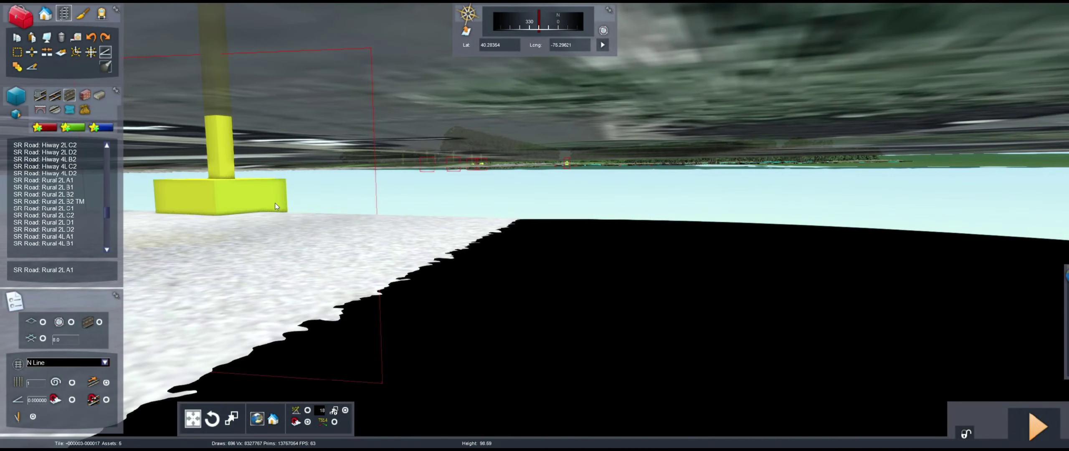
pyautogui.press('Up')
pyautogui.moveTo(275, 206); pyautogui.dragTo(292, 199, button='right')
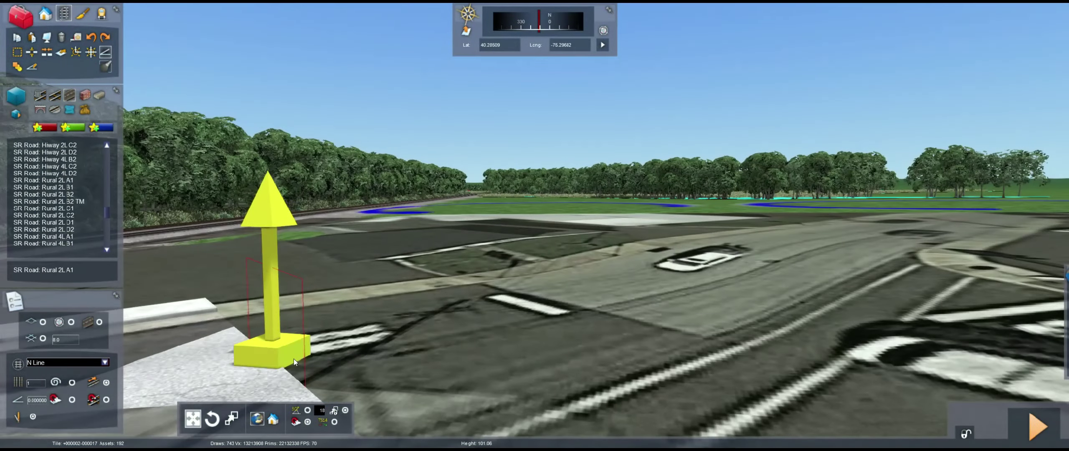
# Raise the gradient handle partway along the street to a height of about 99.60
pyautogui.press('Up')
pyautogui.moveTo(626, 359); pyautogui.dragTo(571, 355, button='right')
pyautogui.press('Down')
pyautogui.press('Up')
pyautogui.press('Up')
pyautogui.moveTo(468, 365); pyautogui.dragTo(577, 373, button='right')
pyautogui.press('Up')
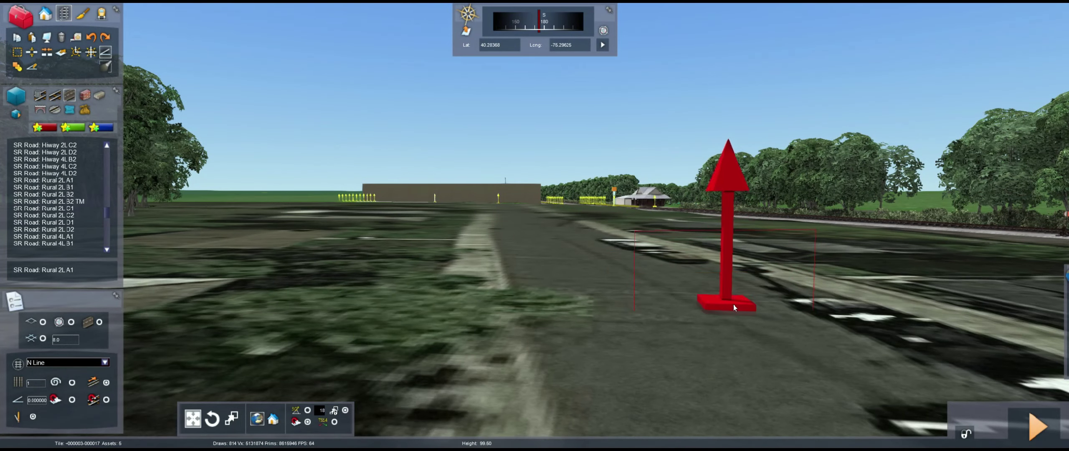
pyautogui.moveTo(734, 305); pyautogui.dragTo(715, 293)
pyautogui.press('Up')
# Adjust the height of the gradient handle where the bend meets the straight road, and close gradient editing
pyautogui.moveTo(714, 293); pyautogui.dragTo(586, 329, button='right')
pyautogui.press('Up')
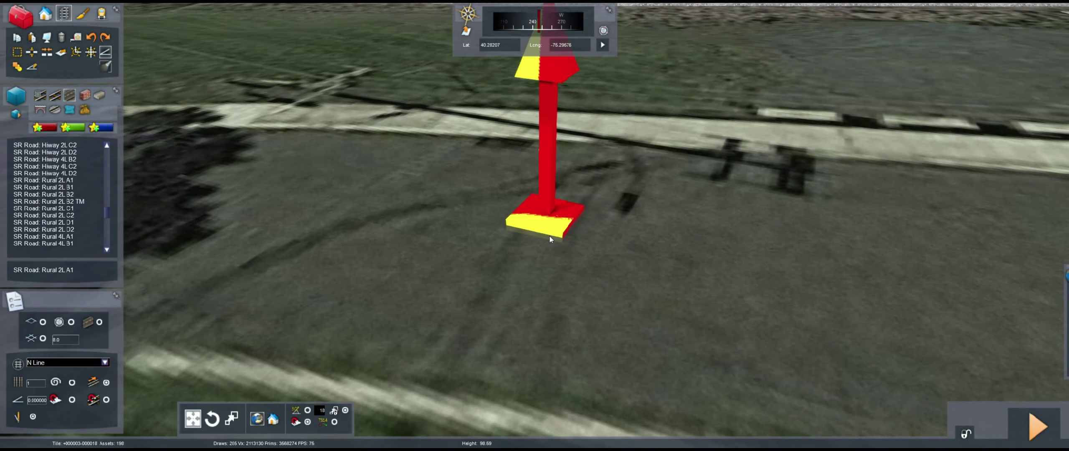
pyautogui.moveTo(549, 235); pyautogui.dragTo(564, 225)
pyautogui.press('Up')
pyautogui.moveTo(563, 226); pyautogui.dragTo(317, 217, button='right')
pyautogui.press('Down')
pyautogui.click(105, 52)
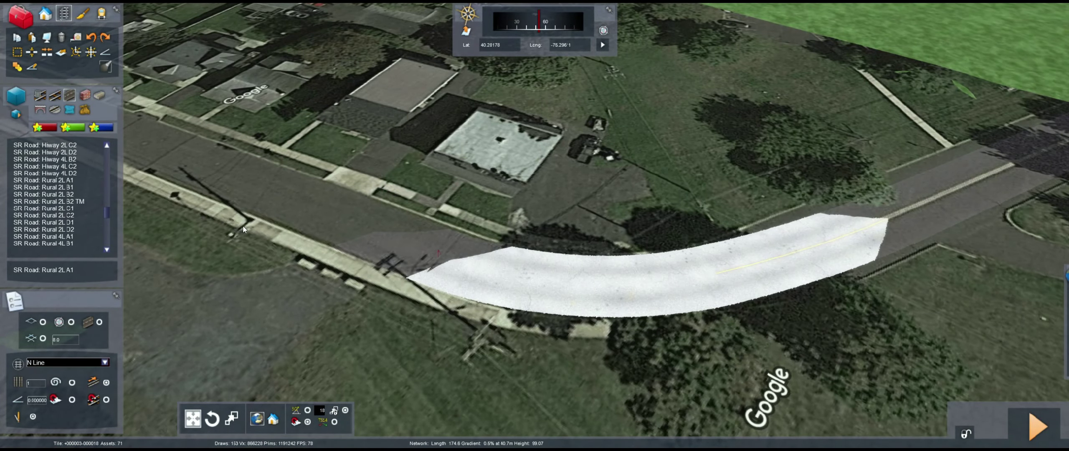
# Inspect the gradient handles along the curved road section at the bend
pyautogui.press('Up')
pyautogui.moveTo(243, 229); pyautogui.dragTo(276, 202, button='right')
pyautogui.press('Down')
pyautogui.click(105, 52)
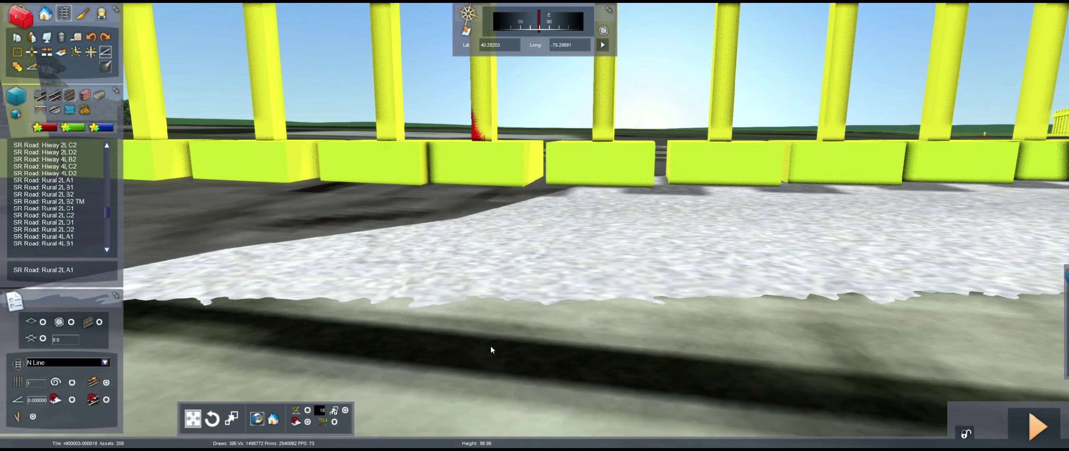
pyautogui.moveTo(491, 350); pyautogui.dragTo(468, 372, button='right')
pyautogui.press('Down')
pyautogui.press('Up')
pyautogui.click(105, 52)
pyautogui.press('Right')
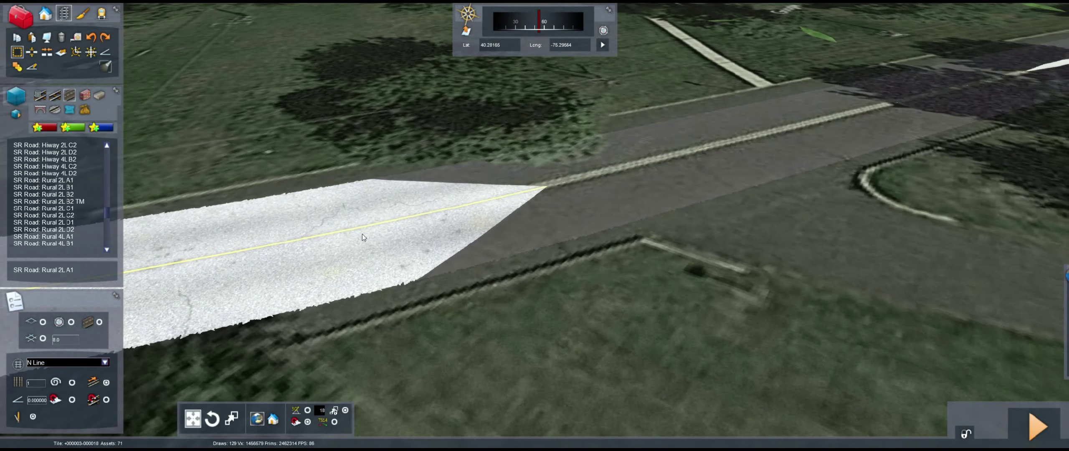
# Select the road near the bend and fit the terrain to it through the curve with a margin of 16
pyautogui.click(363, 237)
pyautogui.click(32, 66)
pyautogui.moveTo(446, 293); pyautogui.dragTo(405, 274, button='right')
pyautogui.press('Down')
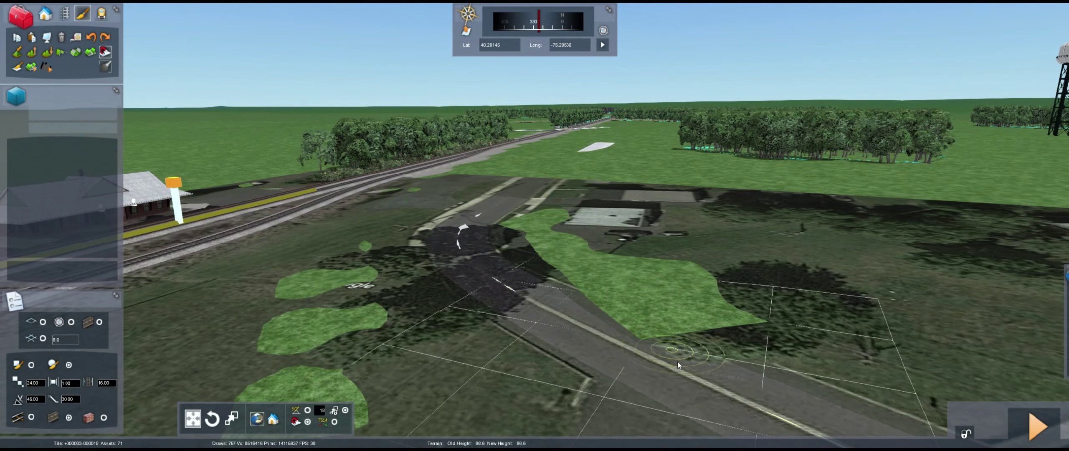
pyautogui.press('Down')
pyautogui.moveTo(678, 365); pyautogui.dragTo(599, 205, button='right')
pyautogui.press('Up')
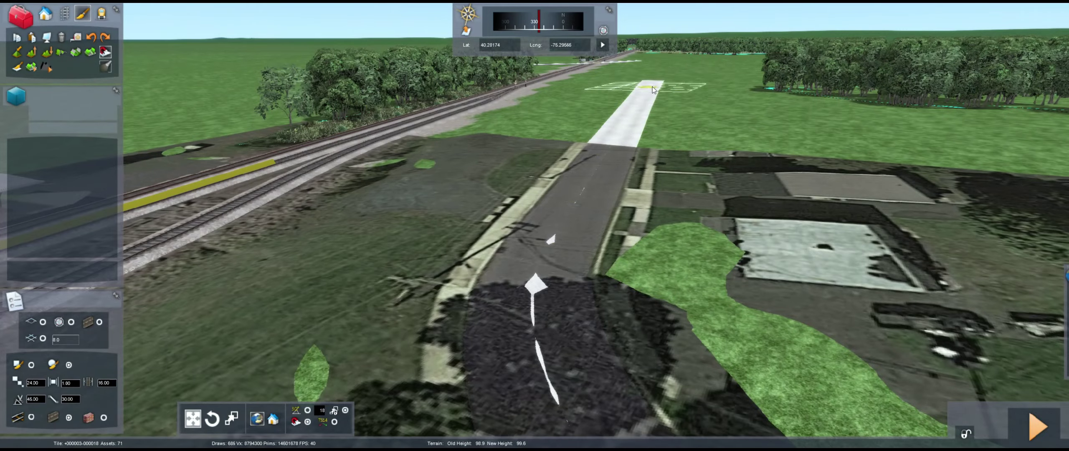
pyautogui.press('Down')
pyautogui.moveTo(518, 242)
pyautogui.mouseDown(button='right')
pyautogui.moveTo(493, 350)
pyautogui.moveTo(351, 361)
pyautogui.mouseUp(button='right')
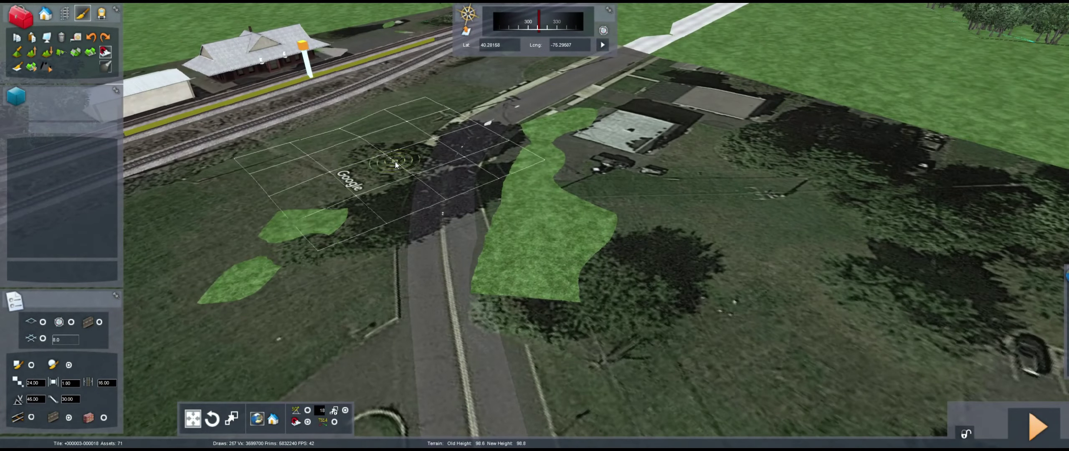
# Set the terrain brush size to 8 and the margin to 24, and fit the terrain along the bend and the straight street
pyautogui.press('Down')
pyautogui.press('Up')
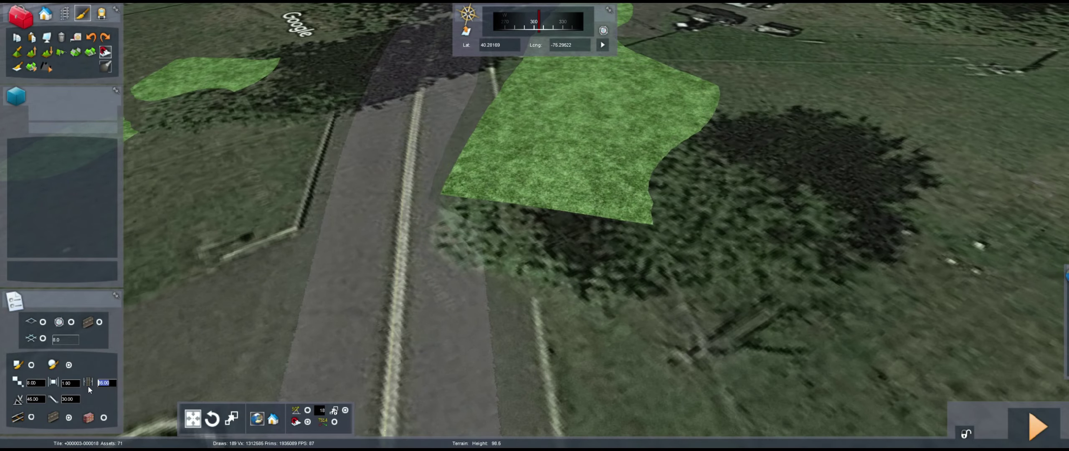
pyautogui.moveTo(716, 97); pyautogui.dragTo(715, 109)
pyautogui.press('Down')
pyautogui.moveTo(434, 267); pyautogui.dragTo(568, 210, button='right')
pyautogui.press('Up')
pyautogui.press('Up')
pyautogui.press('Down')
pyautogui.moveTo(568, 211); pyautogui.dragTo(453, 200)
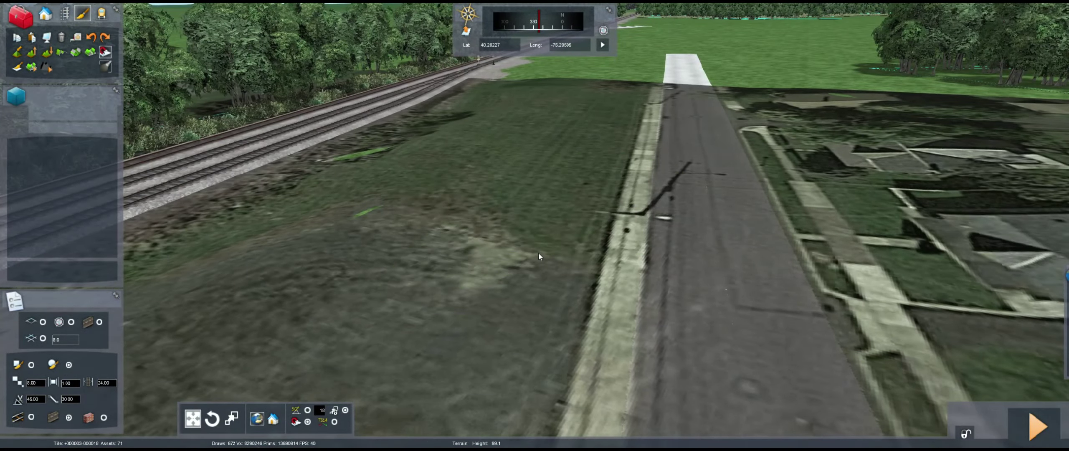
# Set the terrain-fitting margin to 16 for the far part of the street
pyautogui.moveTo(539, 253); pyautogui.dragTo(355, 234, button='right')
pyautogui.press('Up')
pyautogui.press('Down')
pyautogui.moveTo(110, 383); pyautogui.dragTo(82, 385)
pyautogui.write('16')
pyautogui.press('Return')
pyautogui.moveTo(267, 392); pyautogui.dragTo(295, 411, button='right')
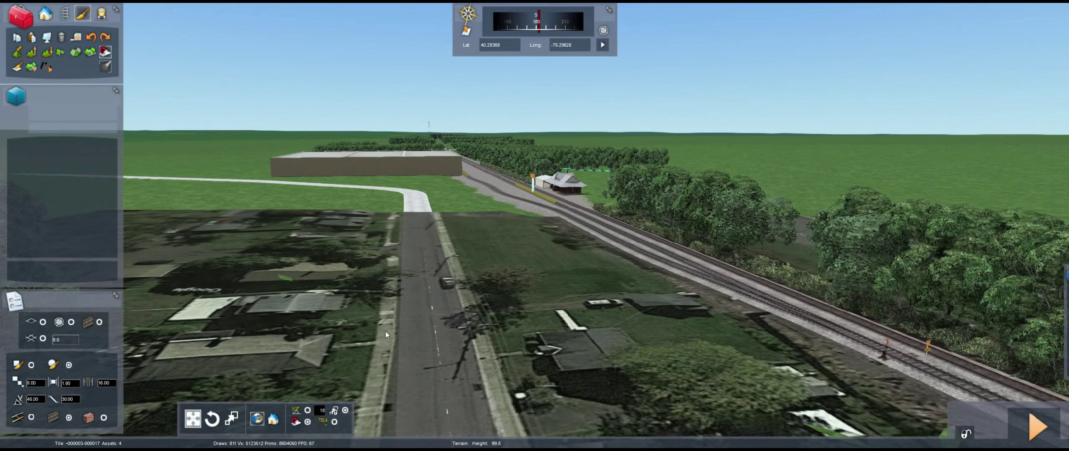